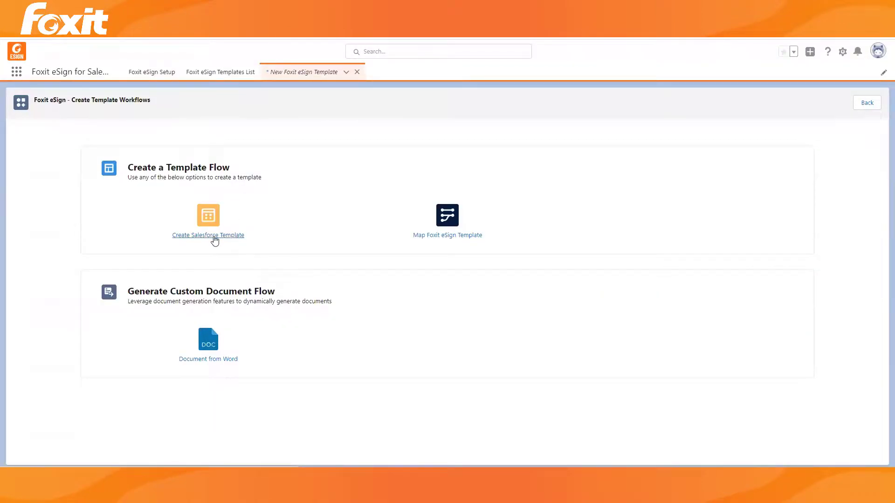
# - Start a new Salesforce template with "Non Disclosure Agreement" as both its name and description
pyautogui.click(214, 239)
pyautogui.click(189, 171)
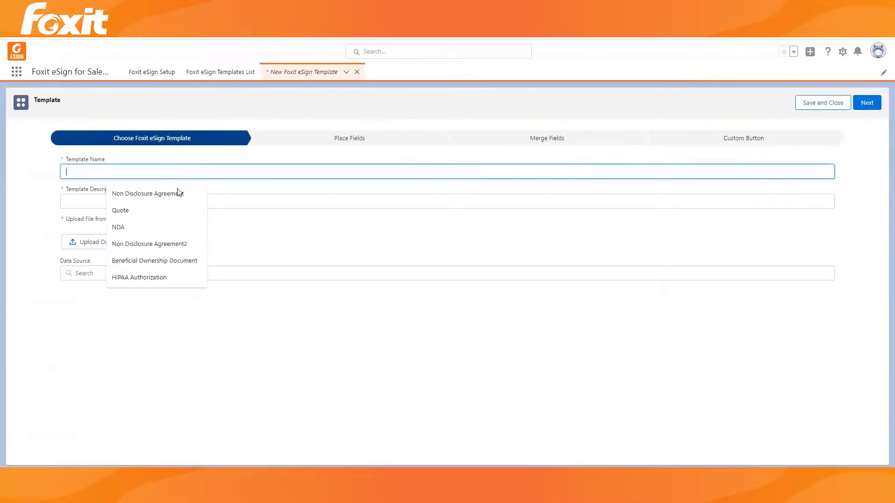
pyautogui.click(158, 196)
pyautogui.click(129, 206)
pyautogui.click(131, 224)
# - Upload the document Foxit-NDA-Foxit.pdf from the desktop to the template
pyautogui.click(111, 252)
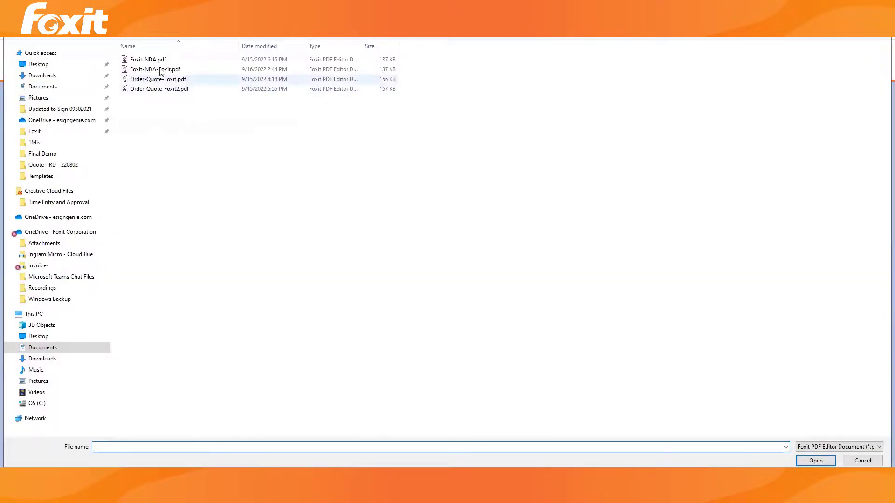
pyautogui.click(160, 70)
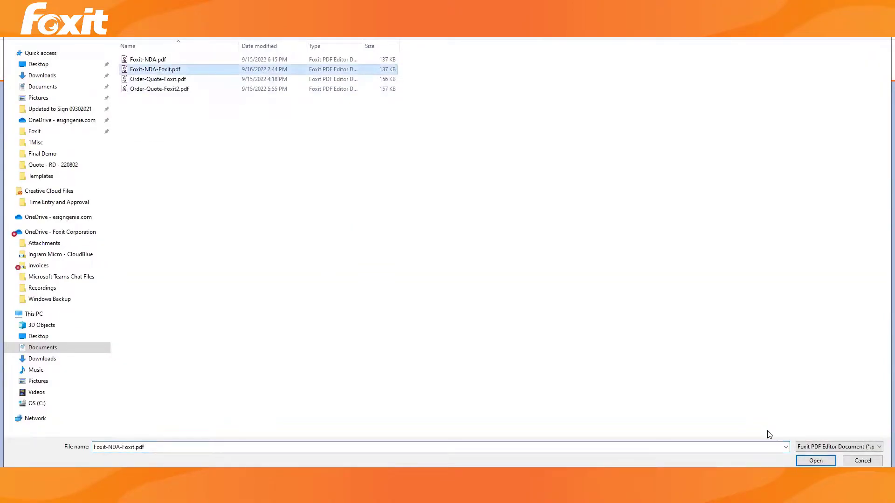
pyautogui.click(809, 463)
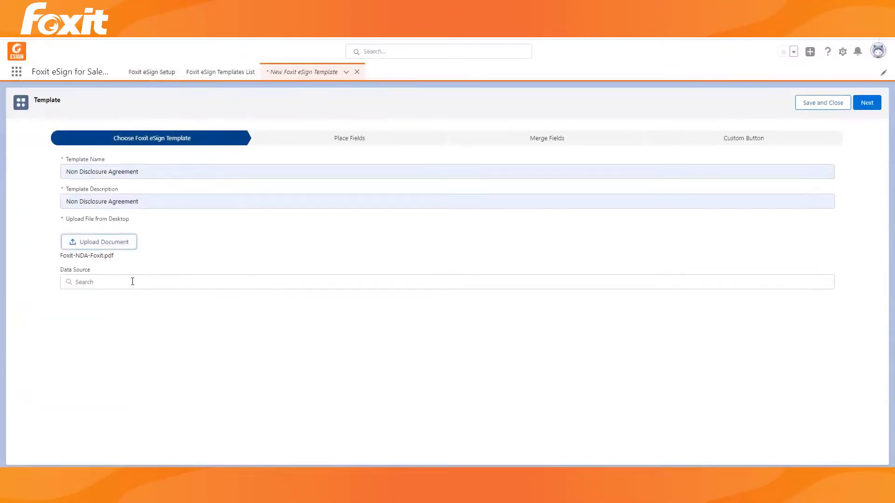
# - Set the template's data source to Opportunity and proceed to the Place Fields stage
pyautogui.click(129, 284)
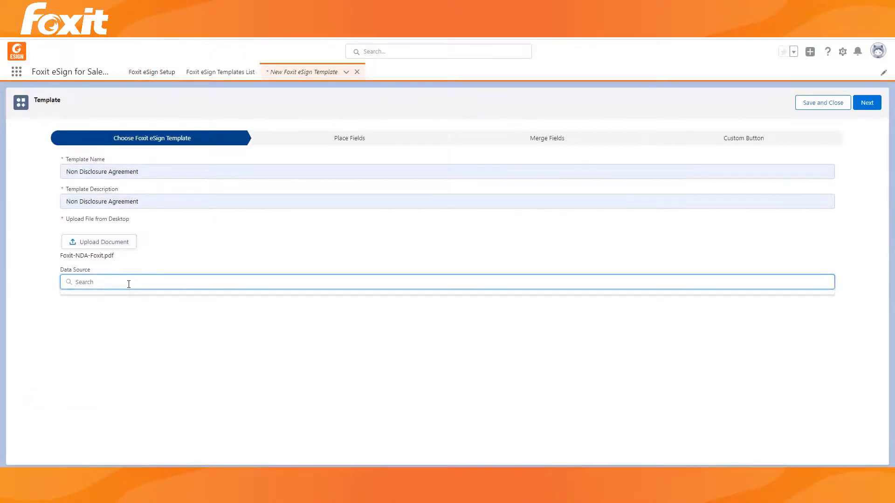
pyautogui.write('Opp')
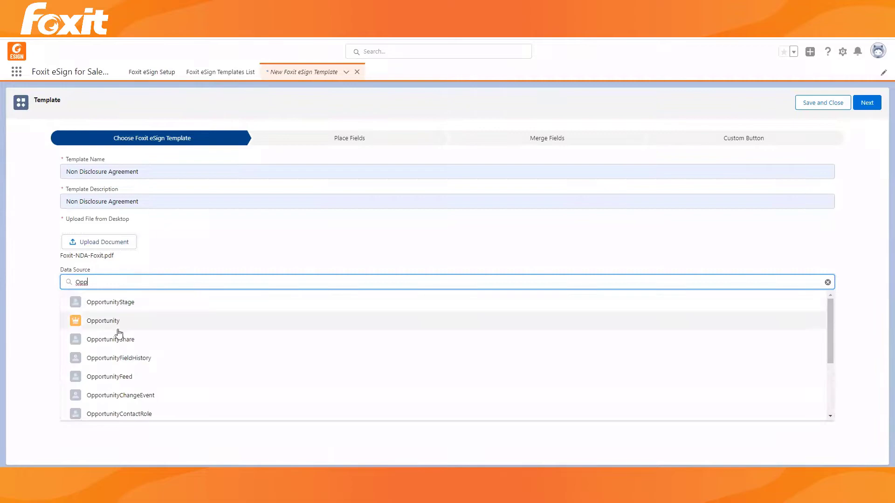
pyautogui.click(119, 322)
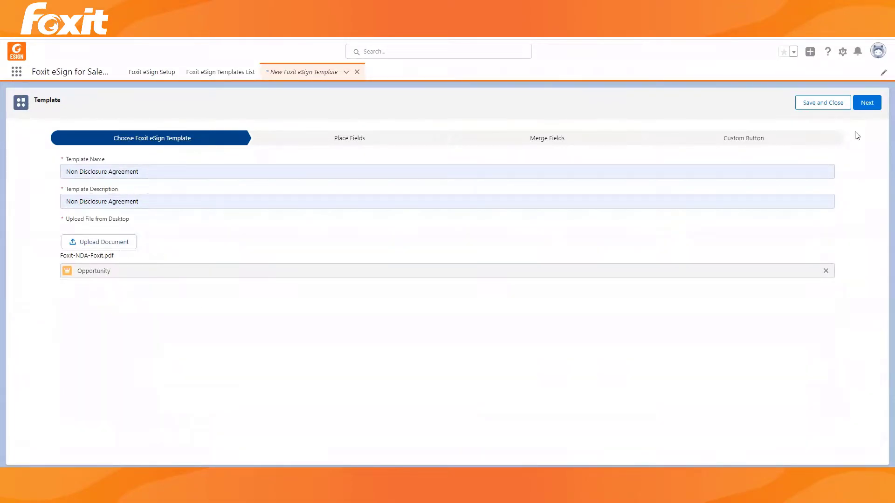
pyautogui.click(869, 103)
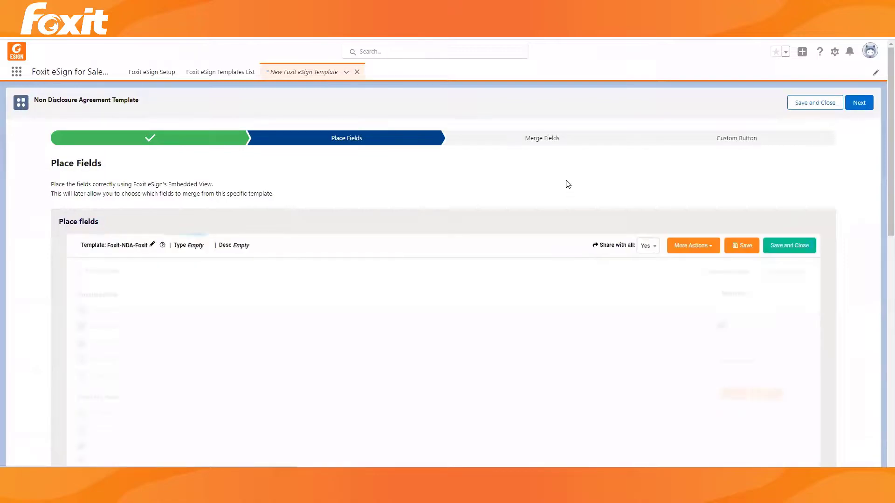
# - Place a text field beside Business Name in the NDA document and name it Customer
pyautogui.scroll(-4, 563, 214)
pyautogui.scroll(-1, 564, 226)
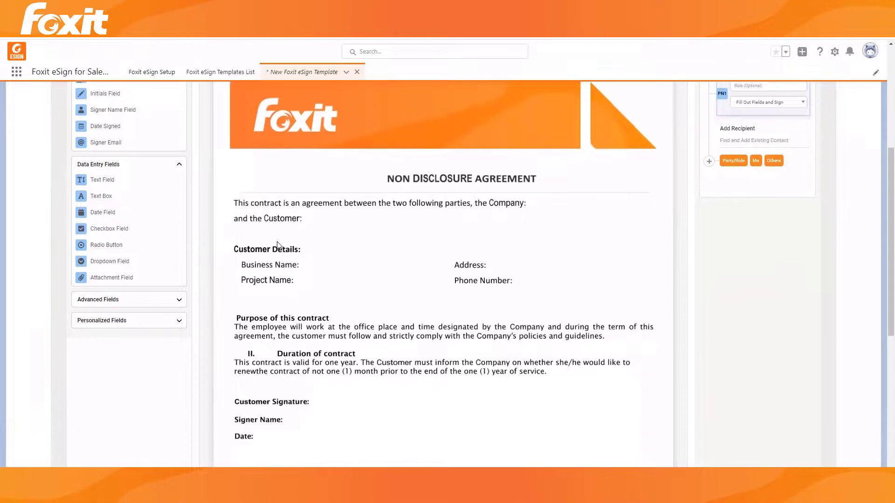
pyautogui.moveTo(130, 184); pyautogui.dragTo(356, 271)
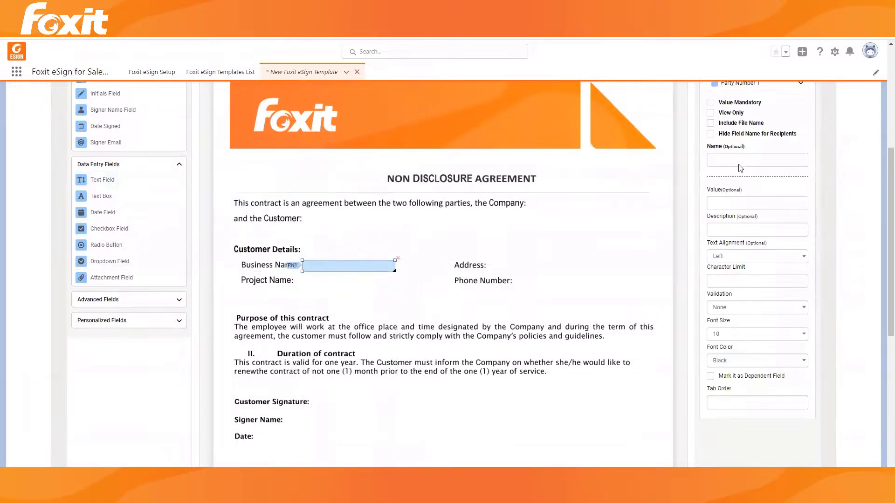
pyautogui.click(735, 158)
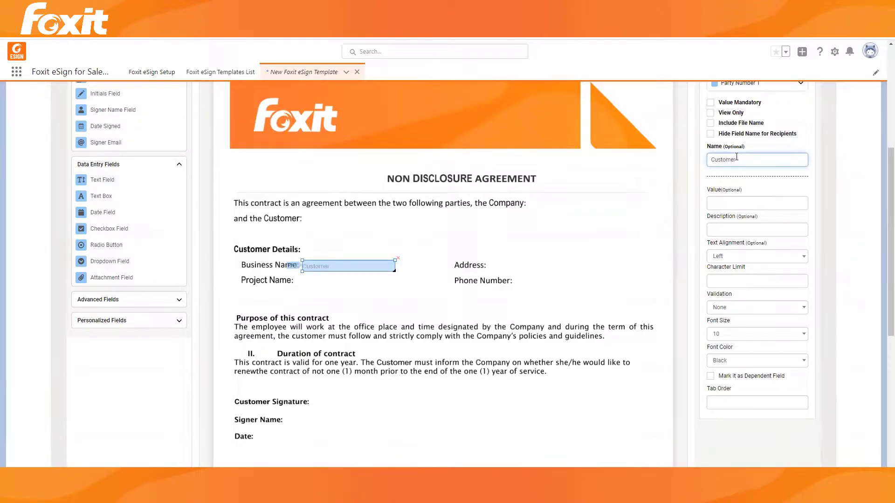
# - Duplicate the Customer text field, position the copy beside Project Name, and rename it Project
pyautogui.rightClick(332, 272)
pyautogui.click(344, 286)
pyautogui.rightClick(340, 285)
pyautogui.click(351, 299)
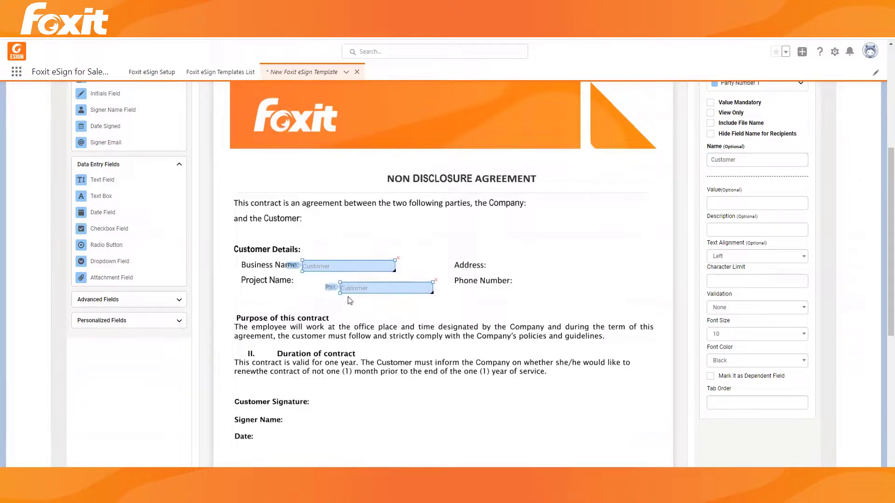
pyautogui.moveTo(361, 290); pyautogui.dragTo(325, 283)
pyautogui.doubleClick(751, 164)
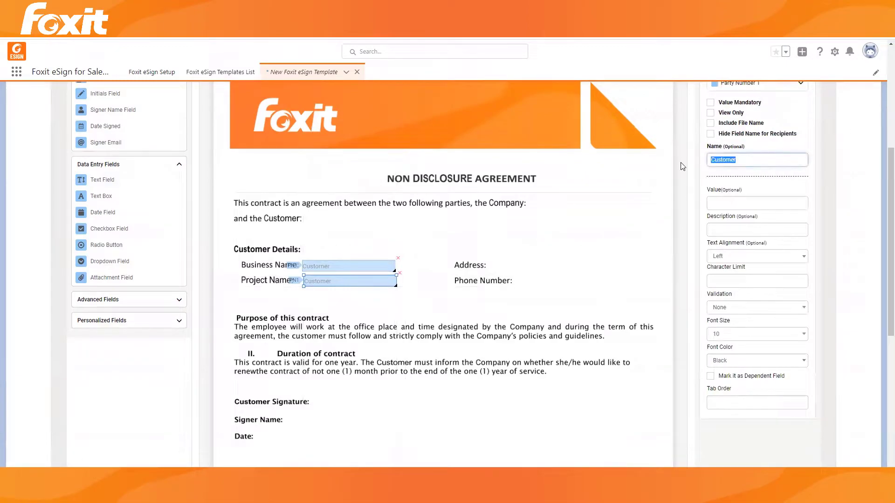
pyautogui.write('Project')
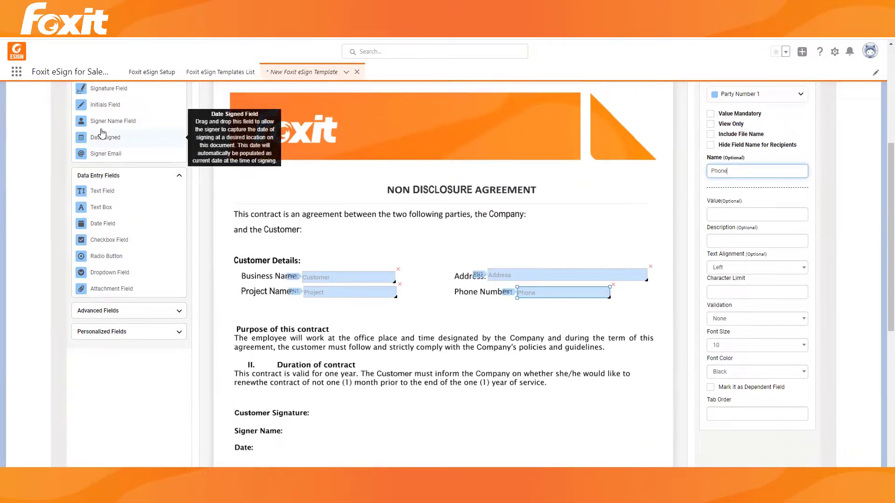
# - Place a signature field, a signer name field and a date signed field beside their matching labels at the end of the agreement
pyautogui.scroll(2, 126, 124)
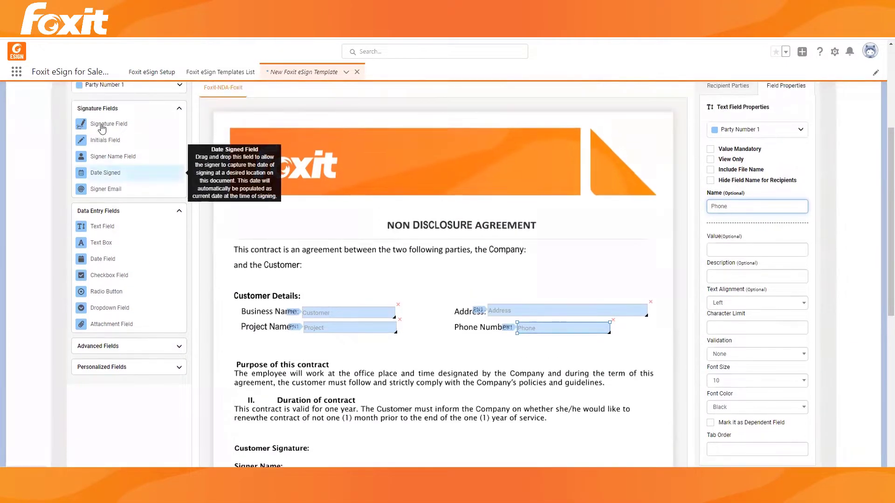
pyautogui.moveTo(220, 265)
pyautogui.mouseDown()
pyautogui.moveTo(343, 450)
pyautogui.moveTo(340, 464)
pyautogui.moveTo(322, 445)
pyautogui.mouseUp()
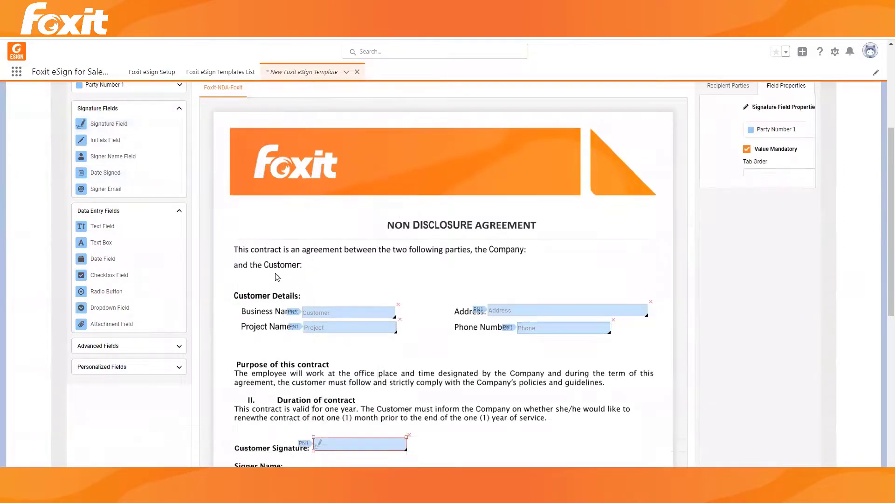
pyautogui.scroll(-2, 249, 233)
pyautogui.scroll(1, 241, 232)
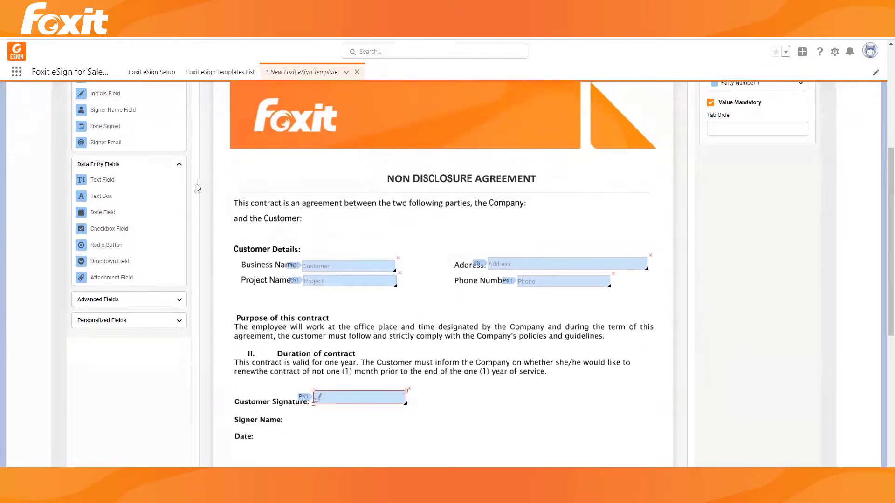
pyautogui.moveTo(112, 110); pyautogui.dragTo(352, 432)
pyautogui.moveTo(120, 127); pyautogui.dragTo(350, 448)
# - Save the placed fields and proceed to the Merge Fields stage
pyautogui.scroll(3, 653, 280)
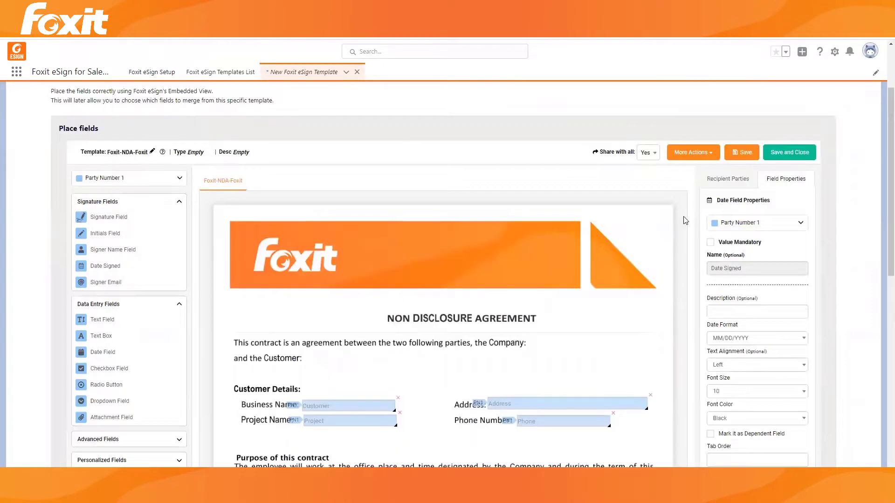
pyautogui.click(739, 159)
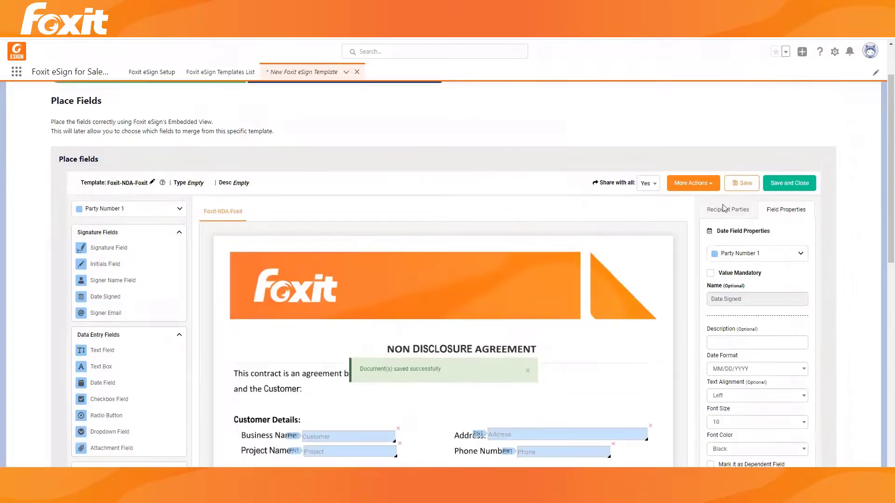
pyautogui.scroll(2, 721, 218)
pyautogui.click(864, 104)
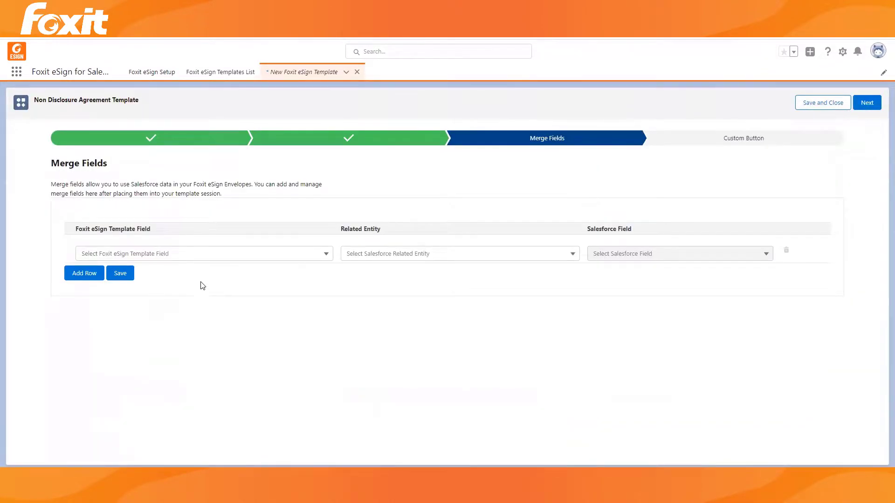
# - Map the Customer template field to the Account Name field of the Account ID related entity
pyautogui.click(236, 256)
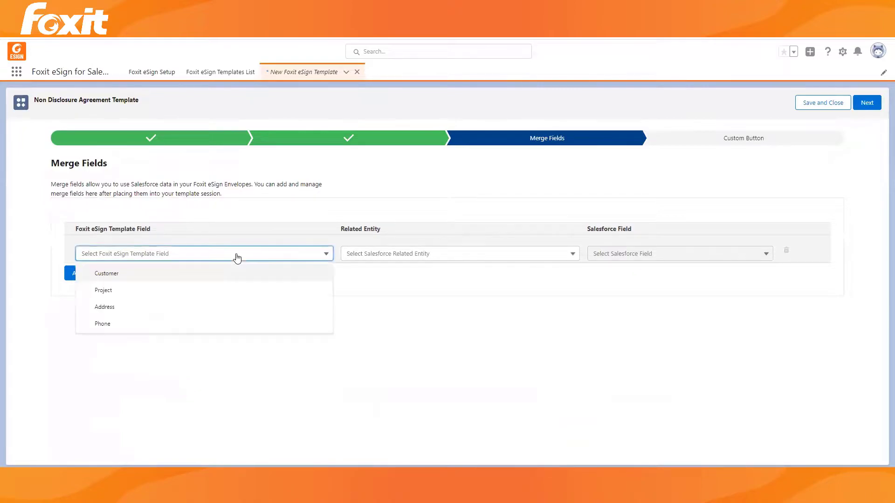
pyautogui.click(178, 272)
pyautogui.click(451, 261)
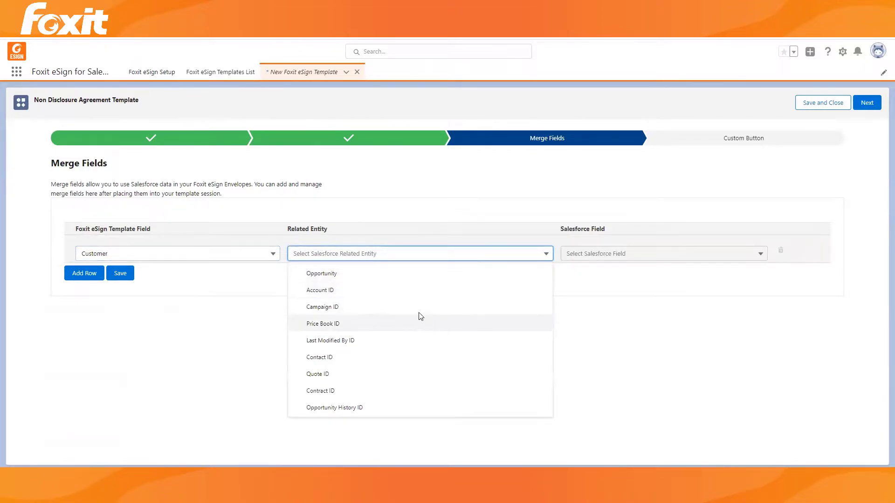
pyautogui.click(396, 290)
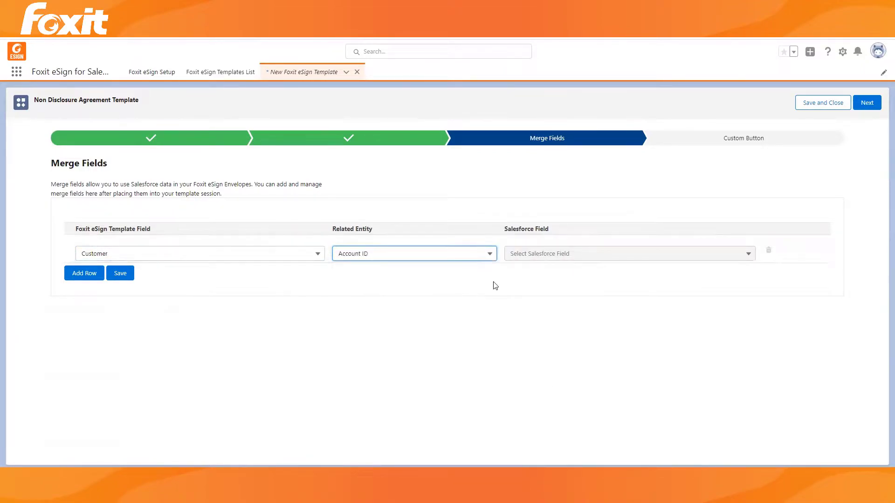
pyautogui.click(590, 256)
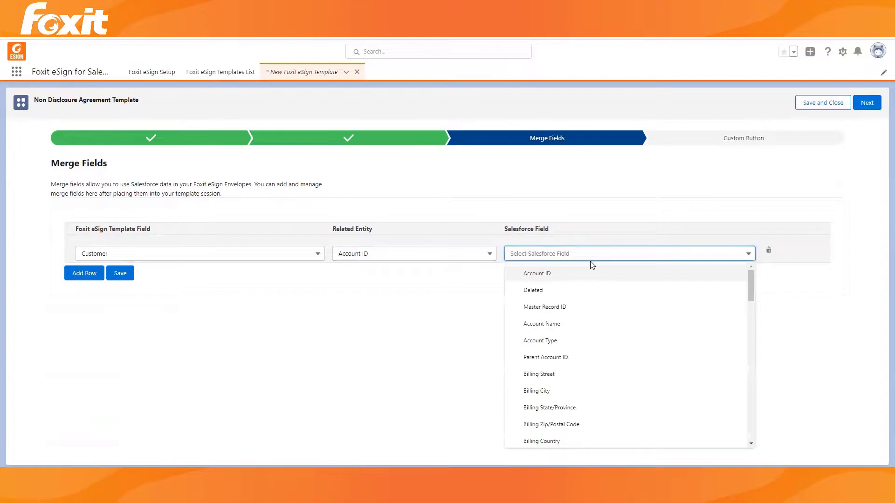
pyautogui.click(577, 328)
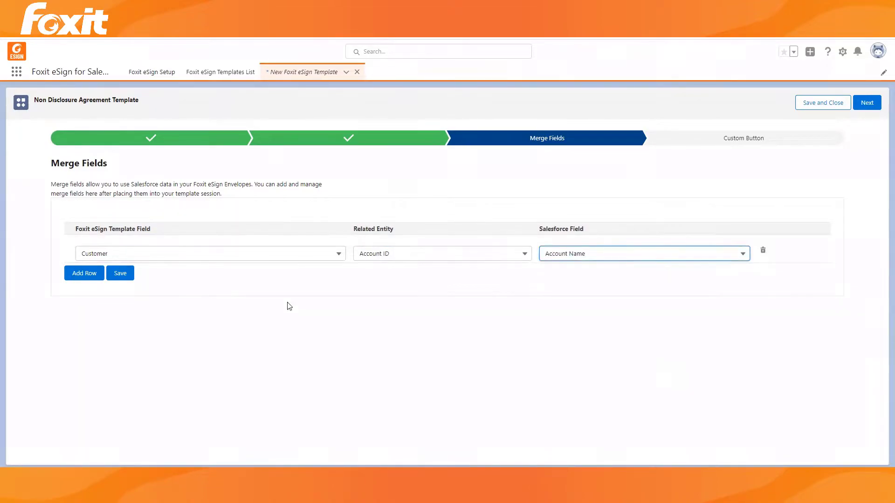
# - Add a second merge field row and choose Project as its template field
pyautogui.click(86, 276)
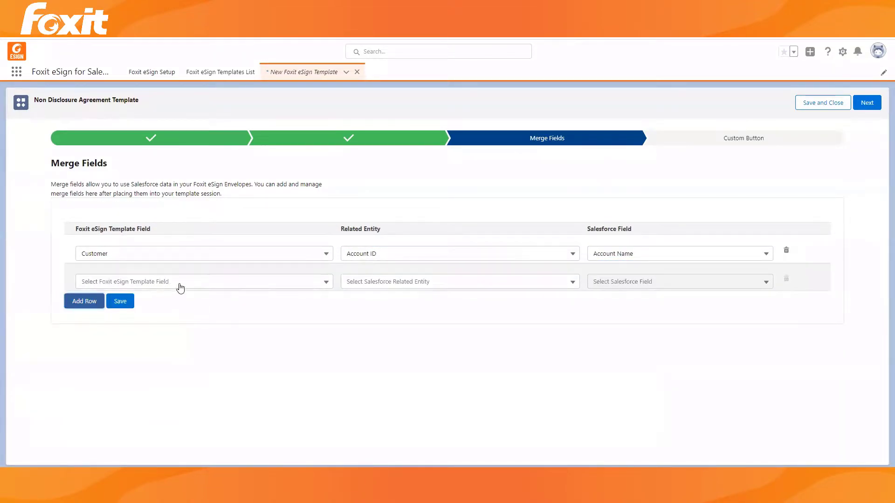
pyautogui.click(177, 283)
pyautogui.click(103, 319)
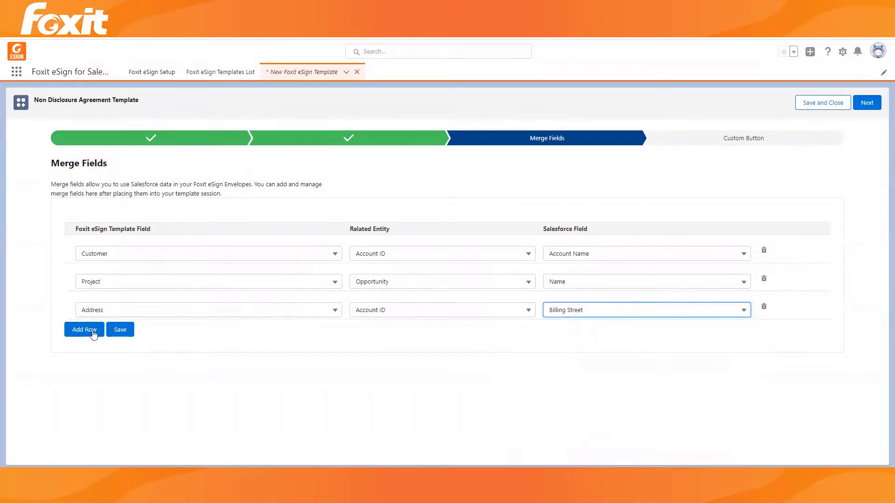
# - Add a merge field row mapping the Phone template field to Account Phone of the Account ID related entity
pyautogui.click(90, 329)
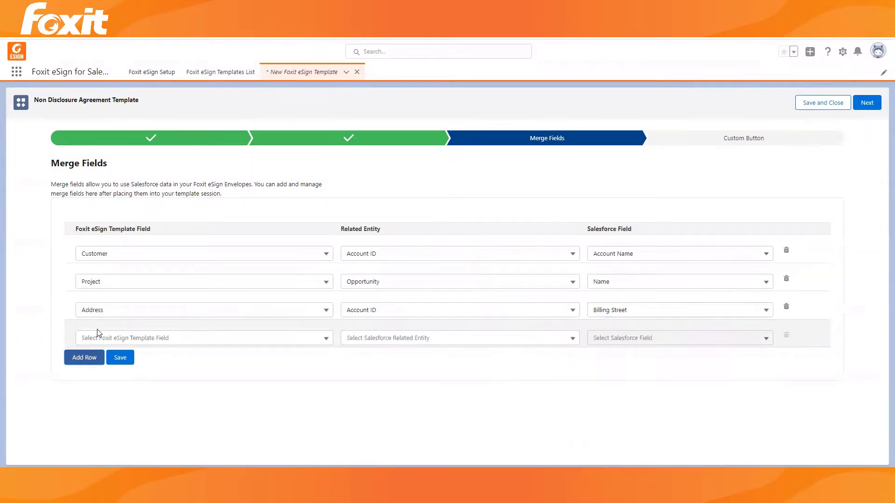
pyautogui.click(191, 342)
pyautogui.click(124, 413)
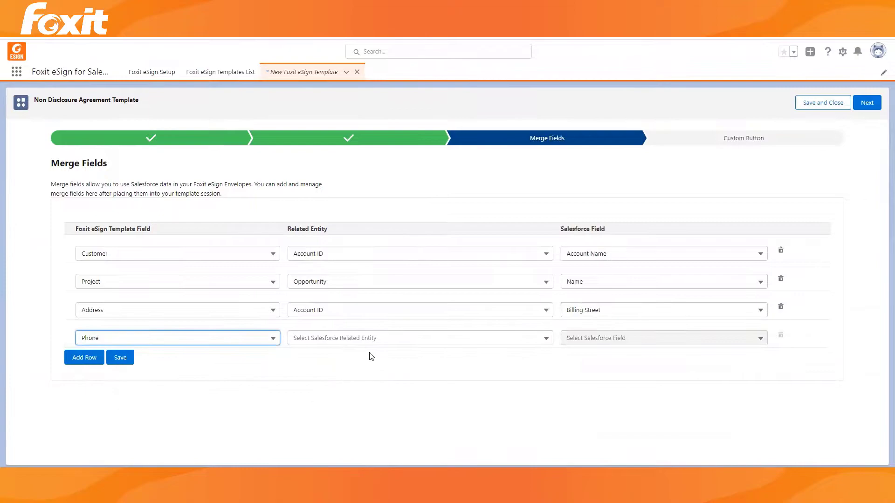
pyautogui.click(387, 339)
pyautogui.click(360, 372)
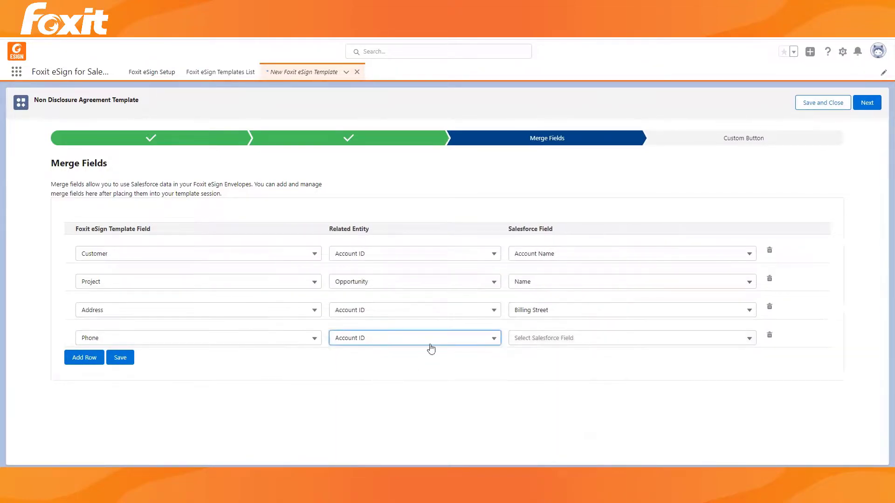
pyautogui.click(602, 347)
pyautogui.scroll(-10, 602, 391)
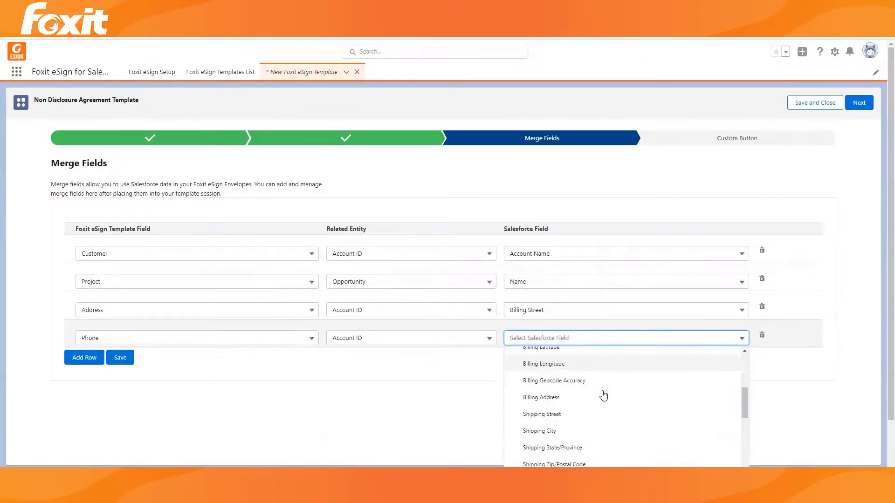
pyautogui.scroll(-1, 603, 395)
pyautogui.click(583, 389)
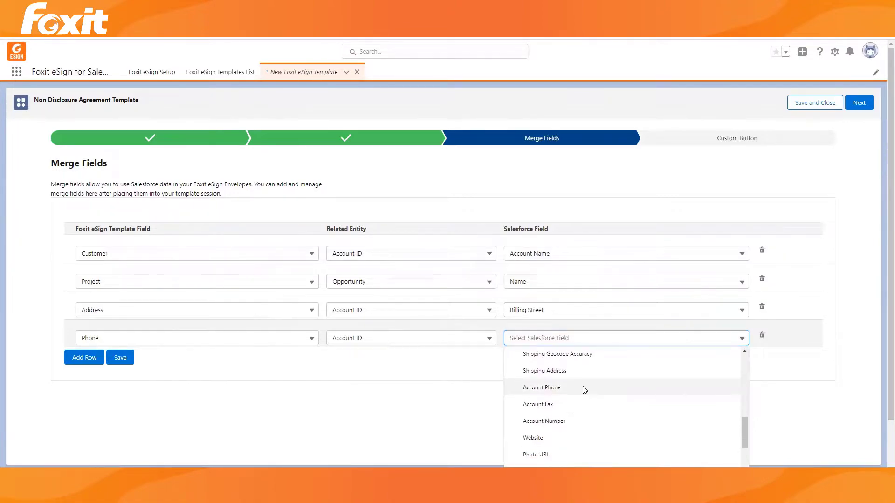
# - Save the merge field mappings and proceed to the Custom Button stage
pyautogui.click(117, 357)
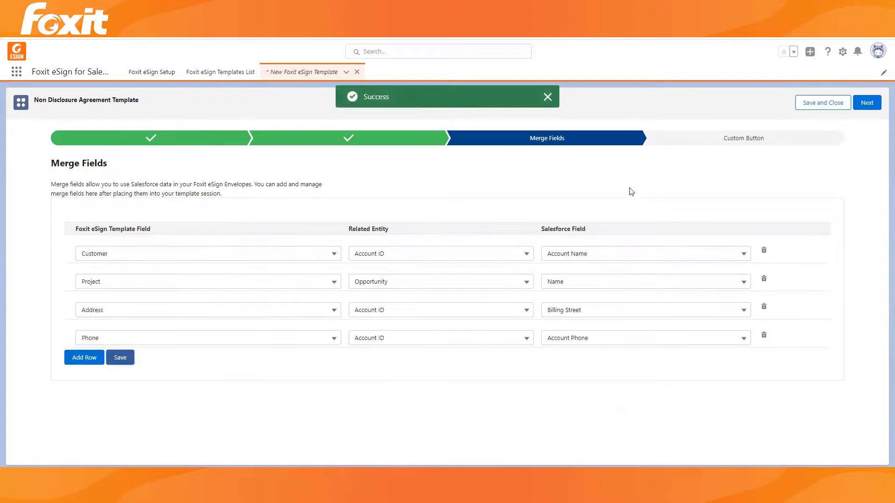
pyautogui.click(548, 98)
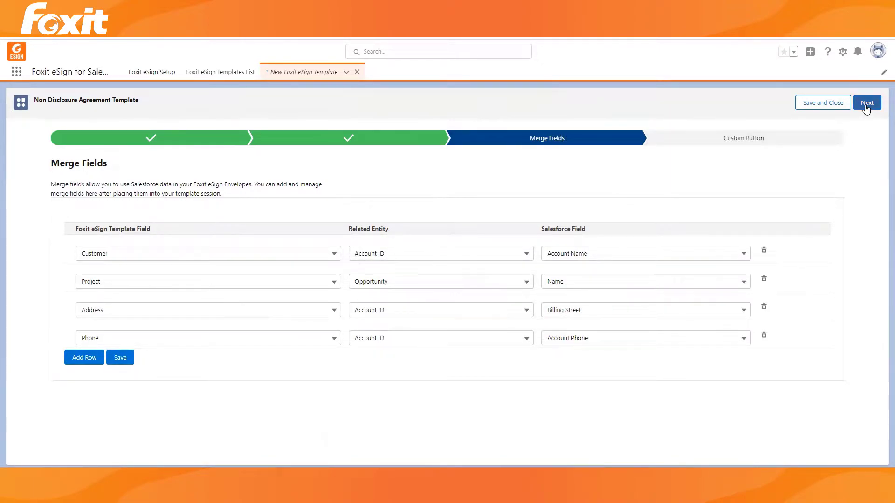
pyautogui.click(866, 109)
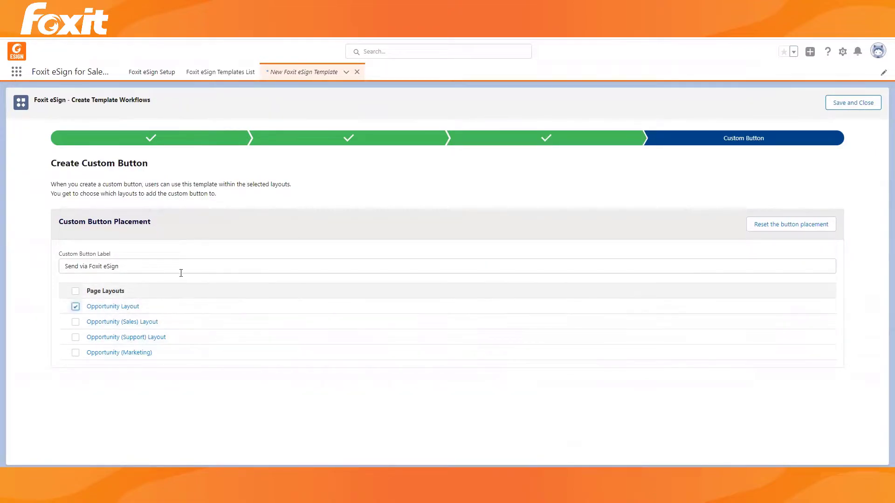
# - Save and close the template with its custom button placement, and view the details of the VMART PDF and eSign Subscription opportunity
pyautogui.click(856, 104)
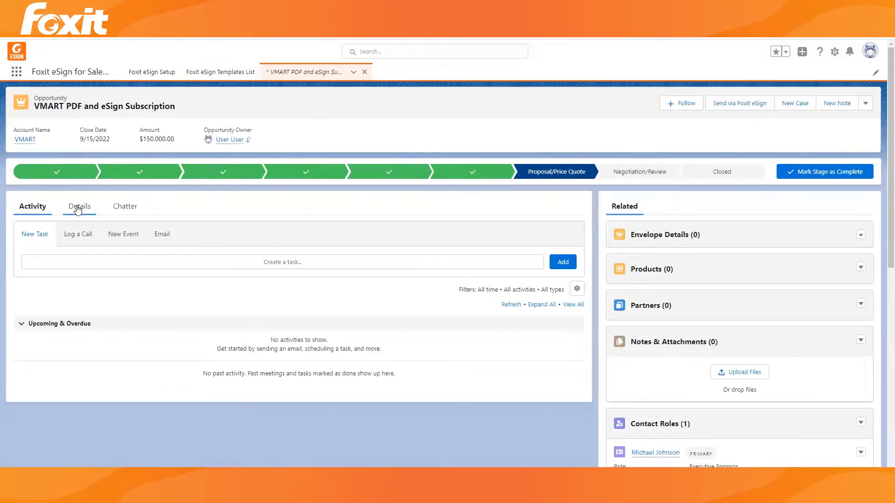
pyautogui.click(78, 206)
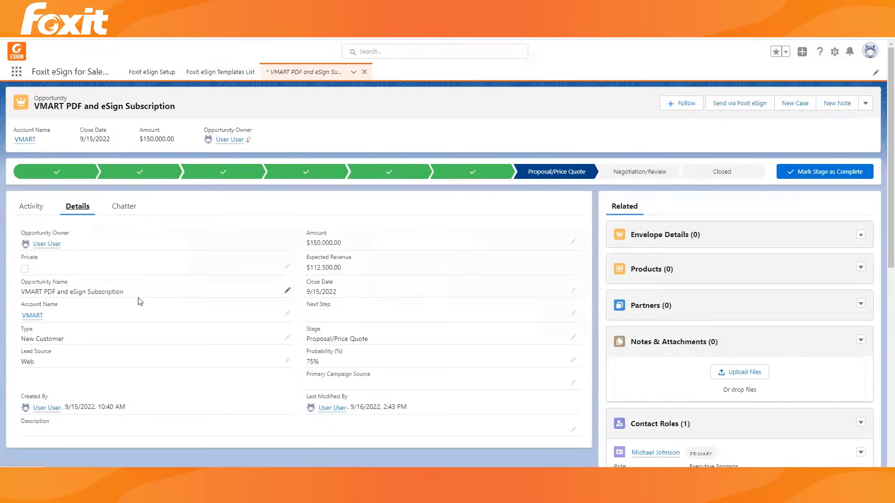
# - Start sending from the opportunity via Foxit eSign, using the Non Disclosure Agreement eSign template
pyautogui.click(734, 106)
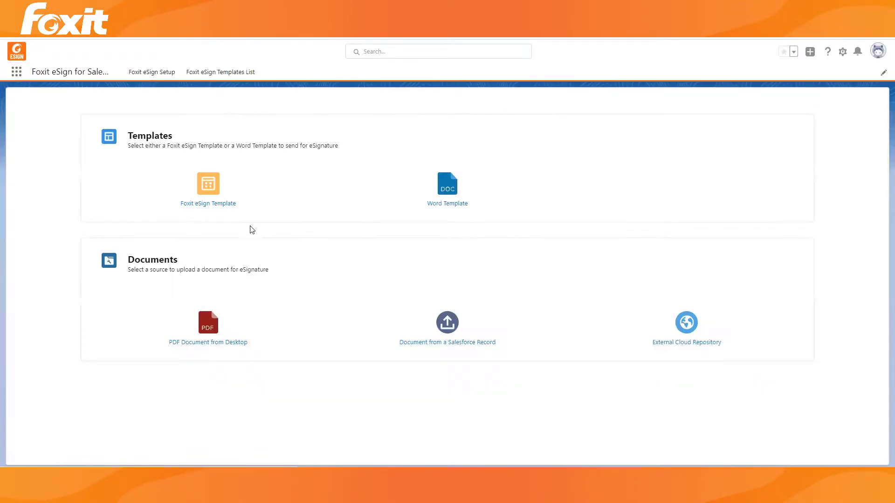
pyautogui.click(199, 206)
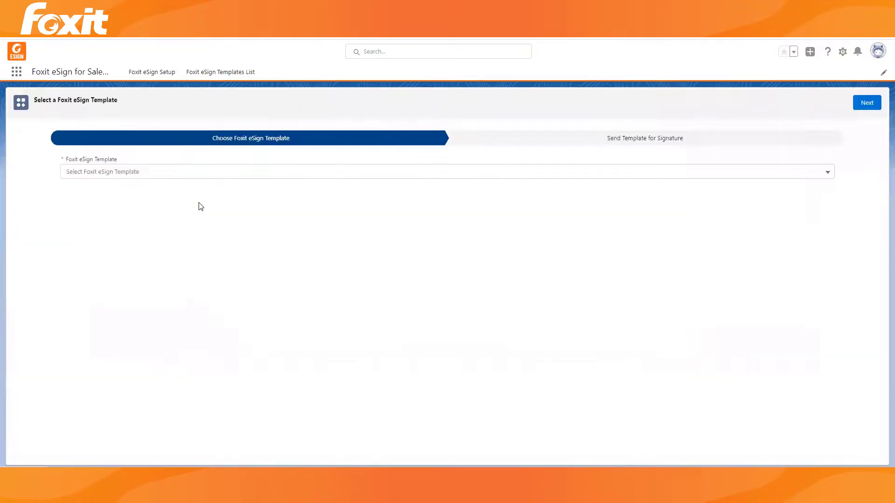
pyautogui.click(204, 178)
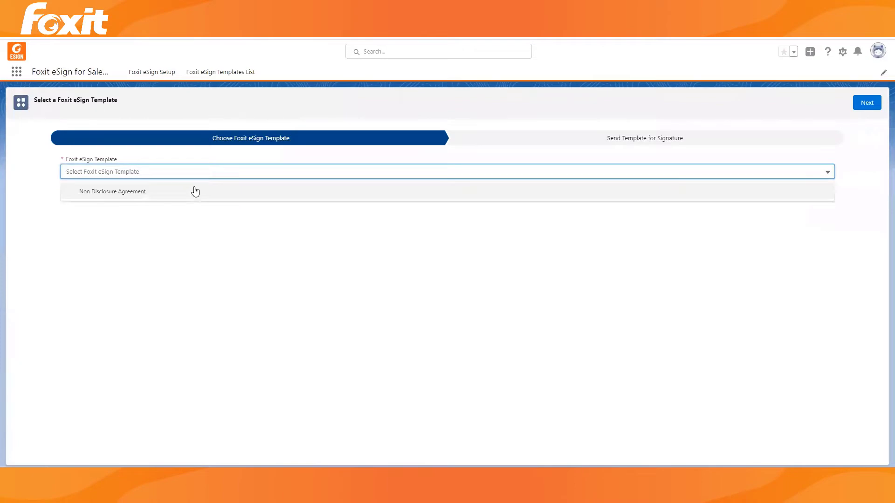
pyautogui.click(199, 189)
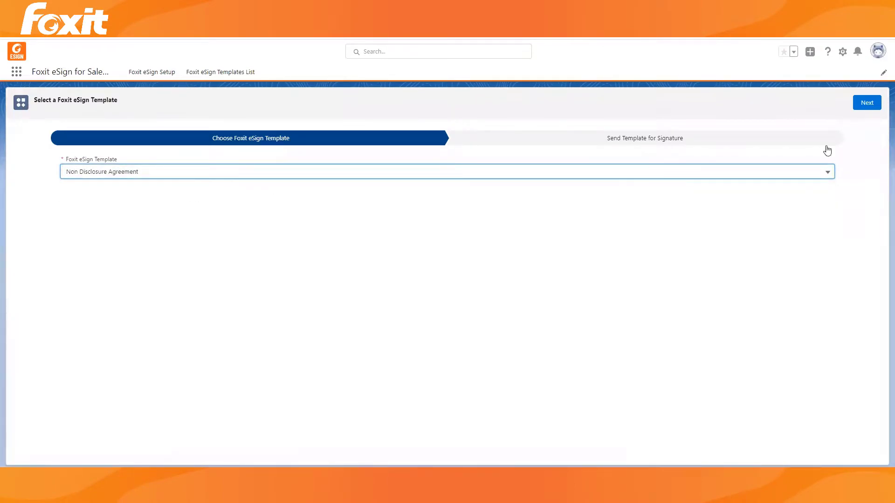
pyautogui.click(868, 105)
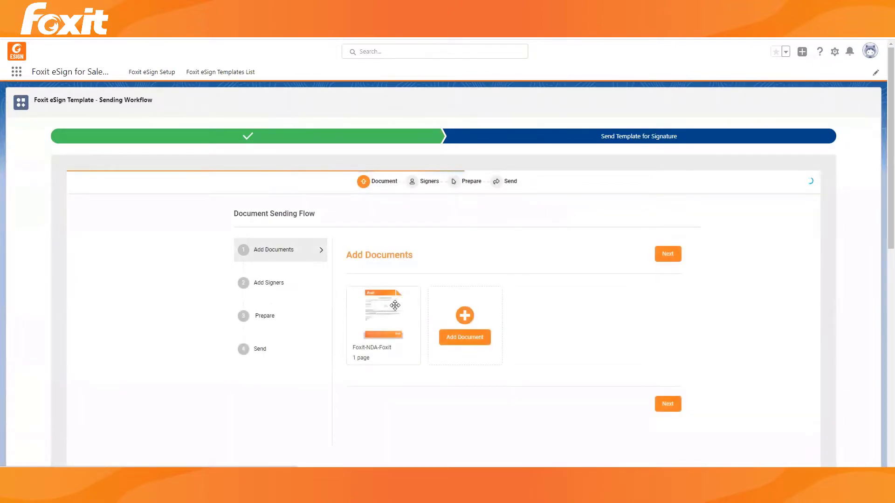
# - Accept the Foxit-NDA-Foxit document, add the opportunity's primary contact as signer from the second "Mi" match, and save to reach the Prepare stage
pyautogui.scroll(-2, 606, 317)
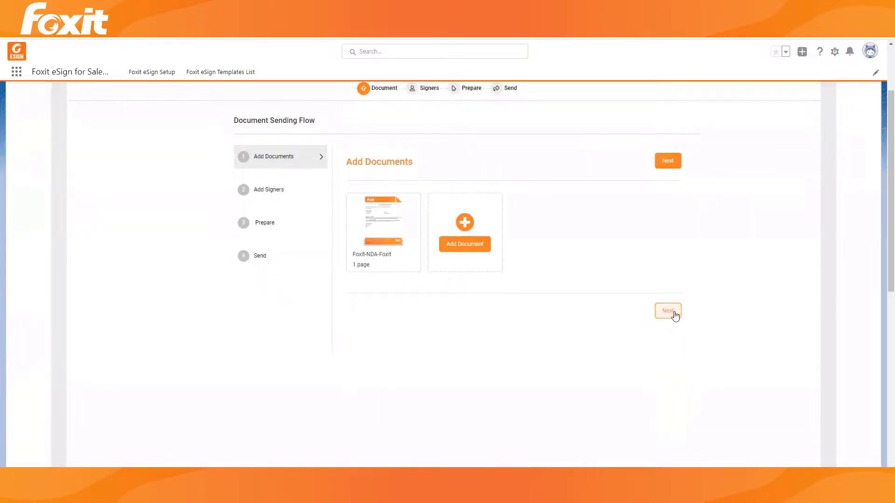
pyautogui.click(672, 311)
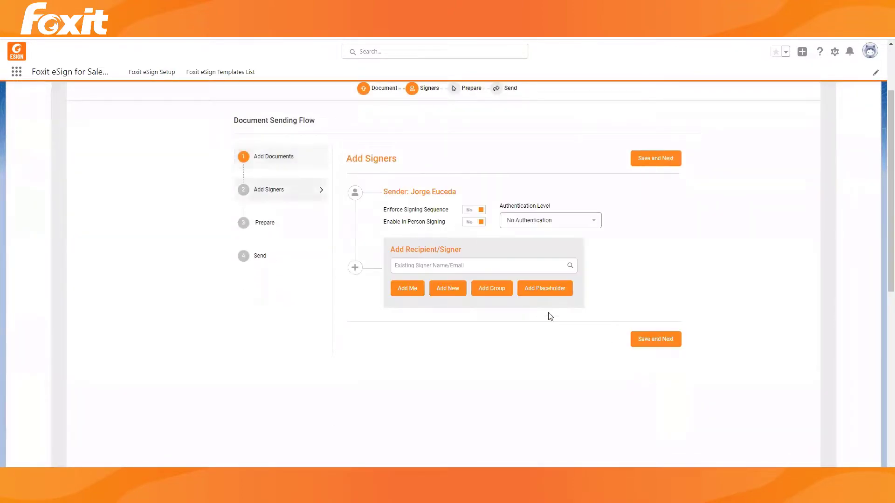
pyautogui.click(454, 267)
pyautogui.write('Mi')
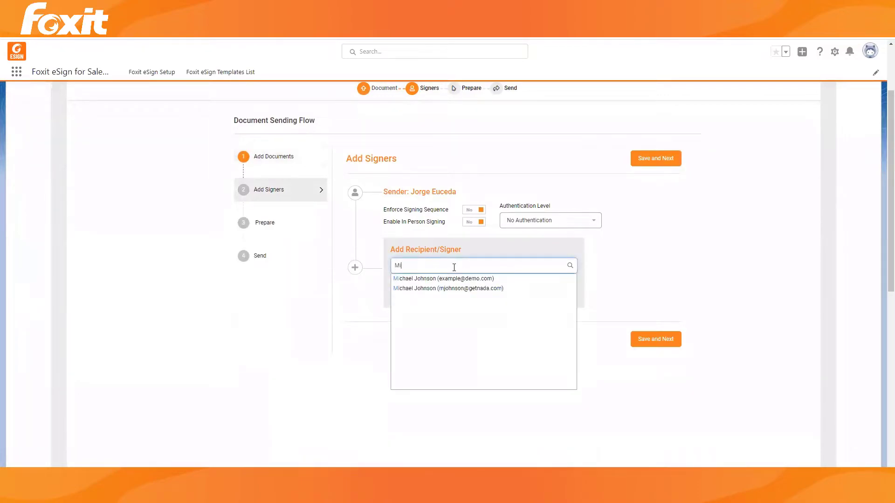
pyautogui.click(446, 289)
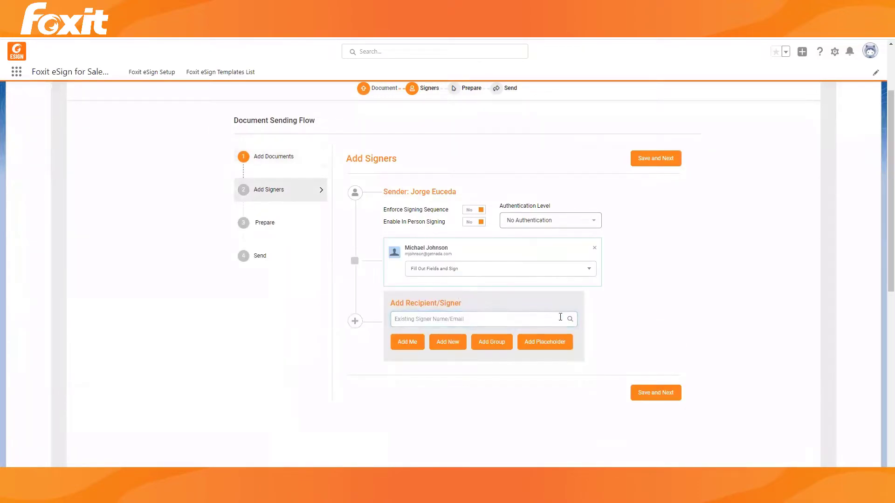
pyautogui.click(654, 394)
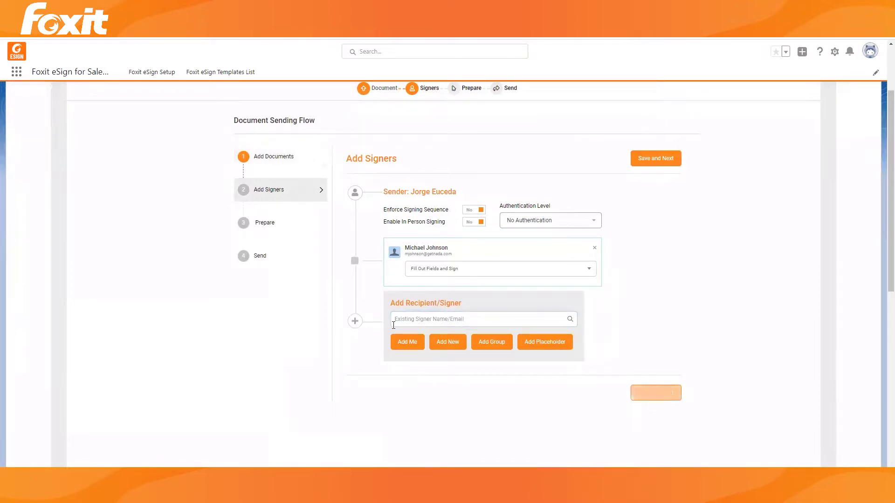
pyautogui.click(650, 391)
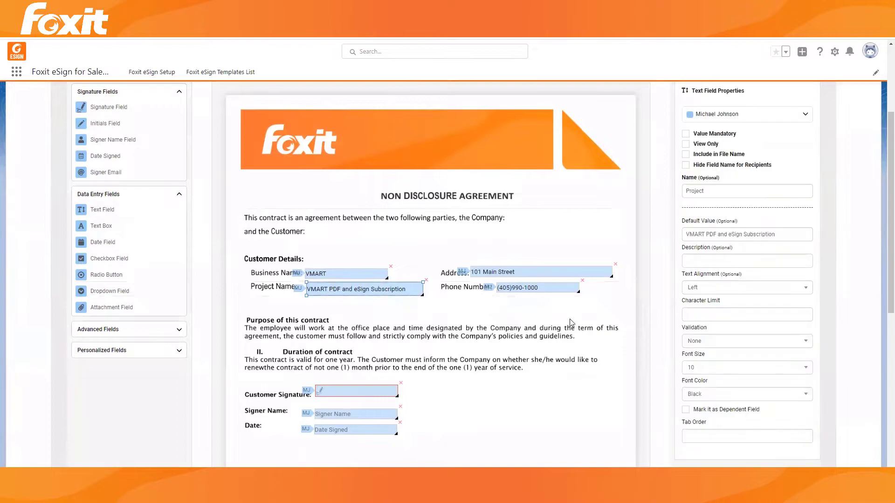
# - Review the prepared agreement, send it with the Invitation Email message, and check the envelope's status on the opportunity
pyautogui.scroll(-1, 548, 364)
pyautogui.scroll(3, 561, 352)
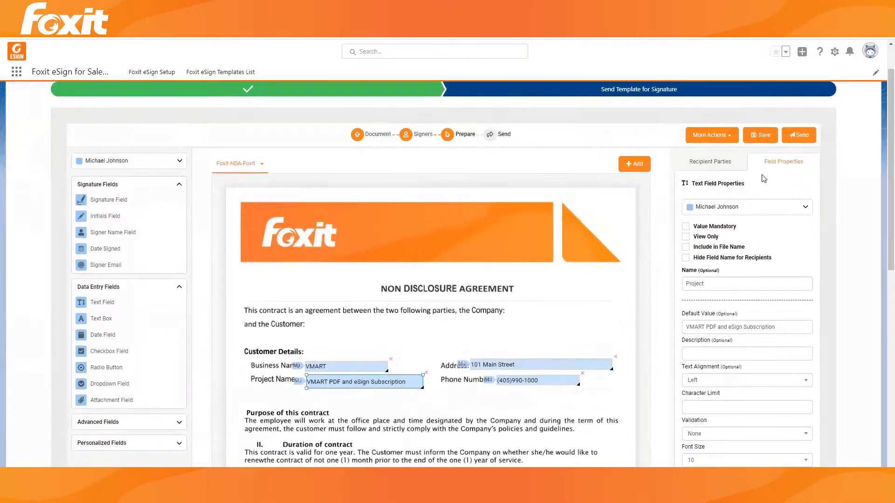
pyautogui.click(803, 139)
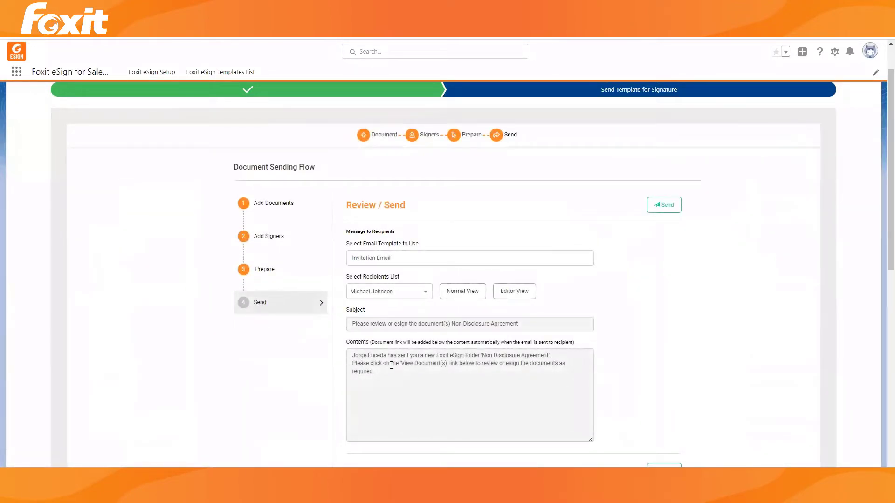
pyautogui.click(665, 206)
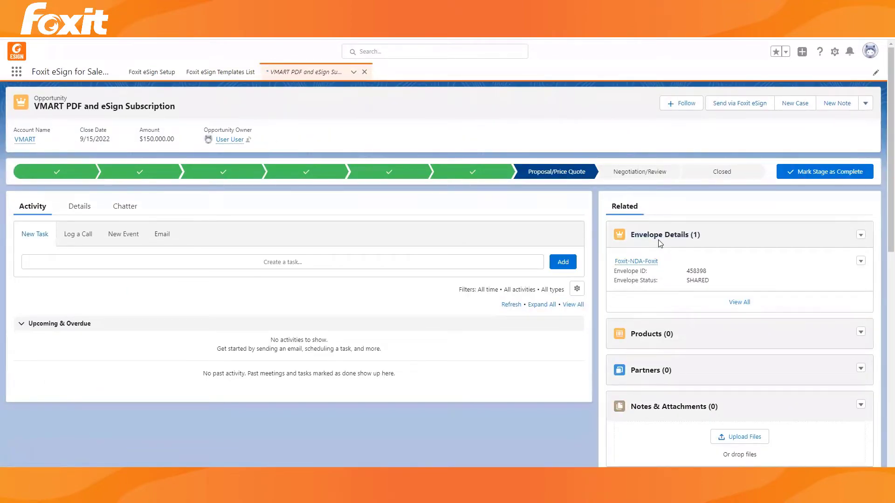
pyautogui.moveTo(651, 267)
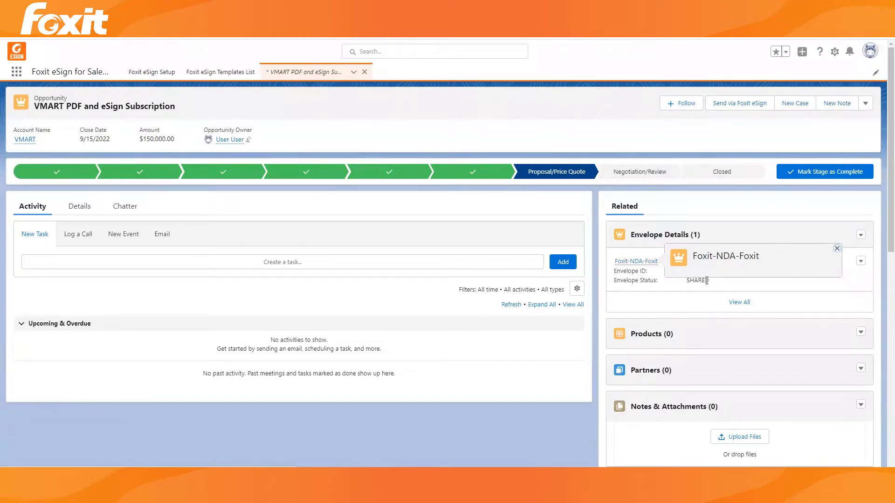
pyautogui.moveTo(713, 282); pyautogui.dragTo(689, 283)
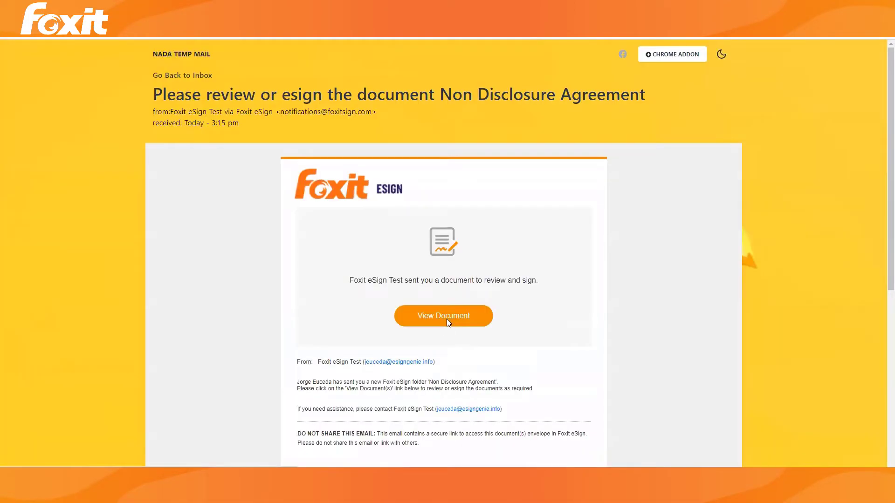
# - Open the Non Disclosure Agreement from the signing request email and review its customer details and signature fields
pyautogui.click(446, 318)
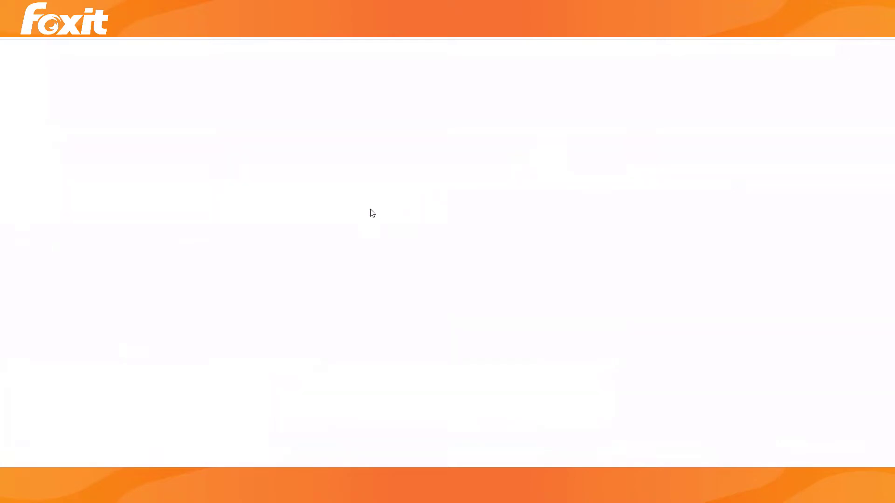
pyautogui.scroll(-5, 458, 226)
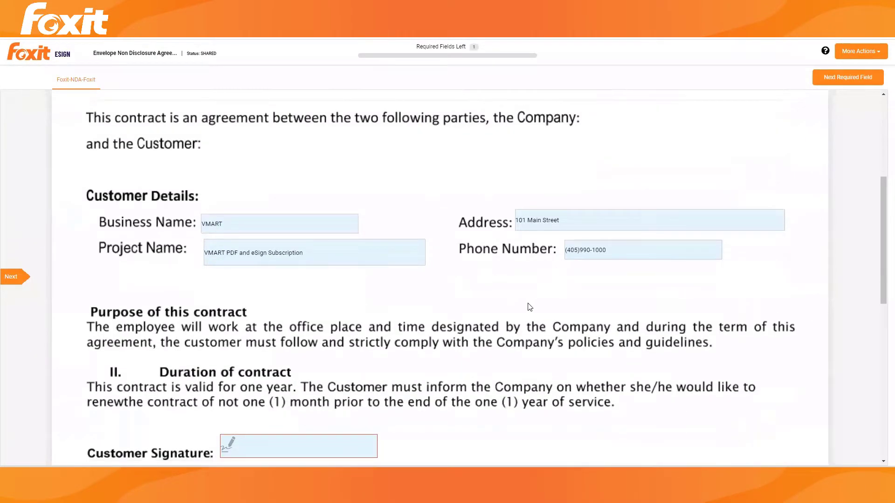
pyautogui.scroll(1, 271, 169)
pyautogui.scroll(-5, 282, 252)
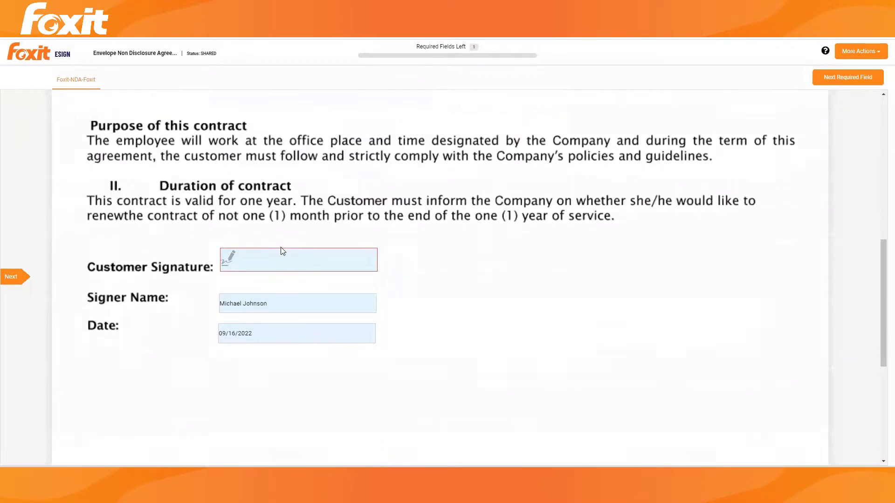
pyautogui.scroll(-2, 282, 259)
pyautogui.scroll(2, 281, 258)
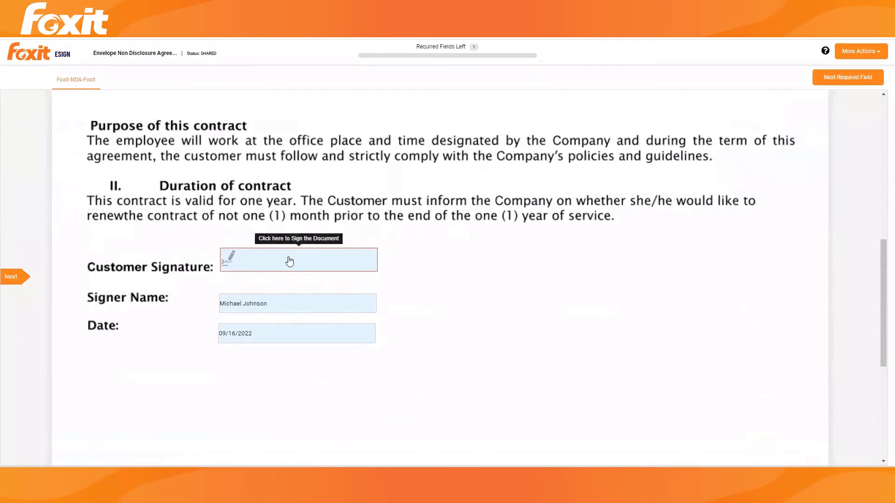
# - Sign the Customer Signature field as the recipient, finish the signing, and acknowledge its completion
pyautogui.click(289, 262)
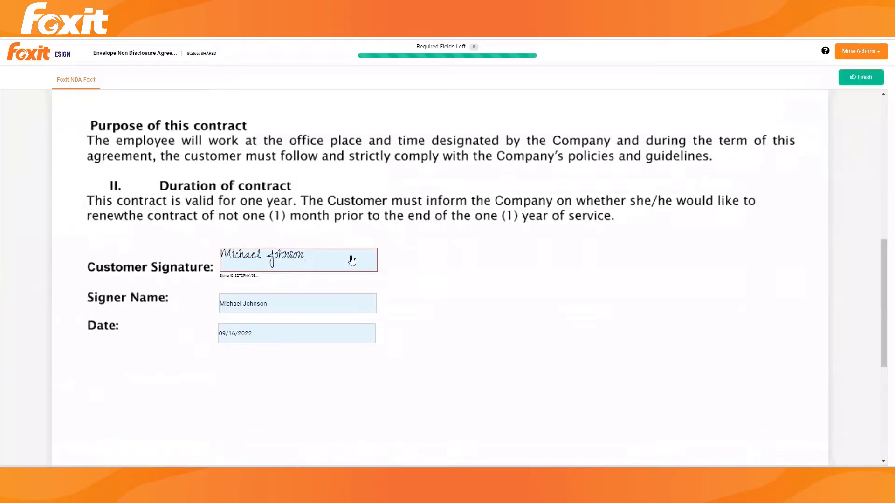
pyautogui.scroll(4, 466, 244)
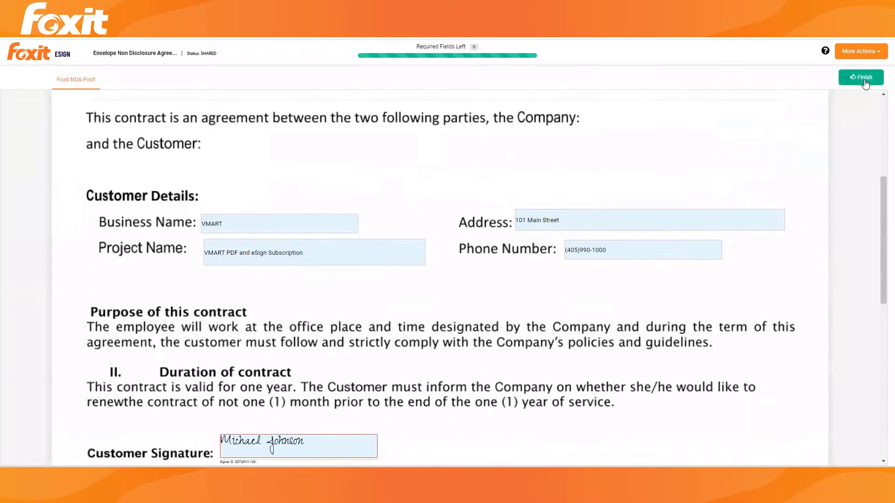
pyautogui.click(862, 77)
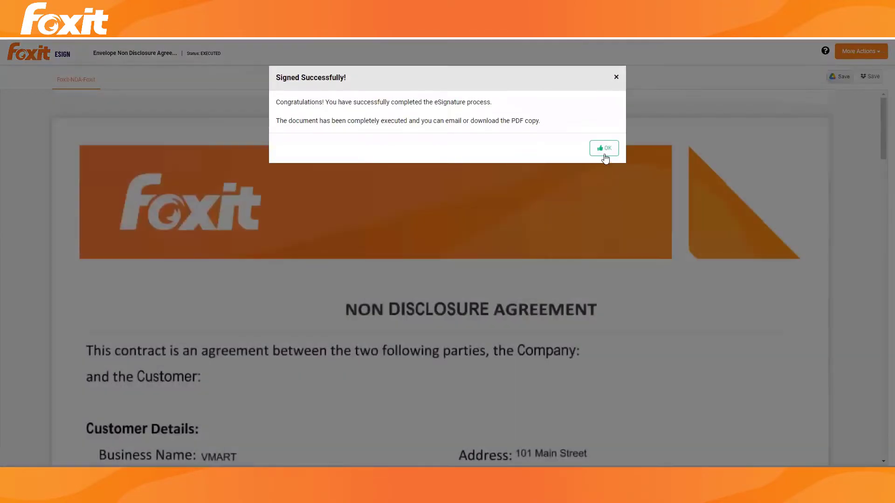
pyautogui.click(605, 142)
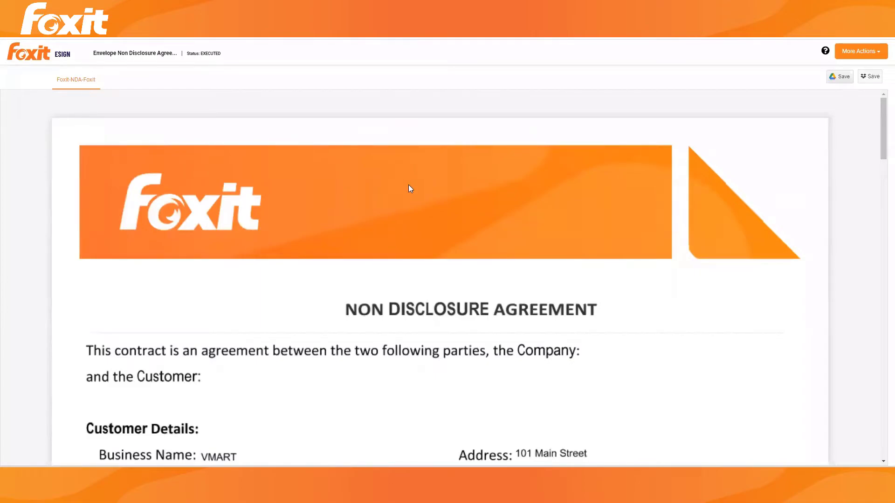
# - Look over the executed agreement and open the Foxit-NDA-Foxit envelope record from the VMART opportunity
pyautogui.scroll(-10, 408, 188)
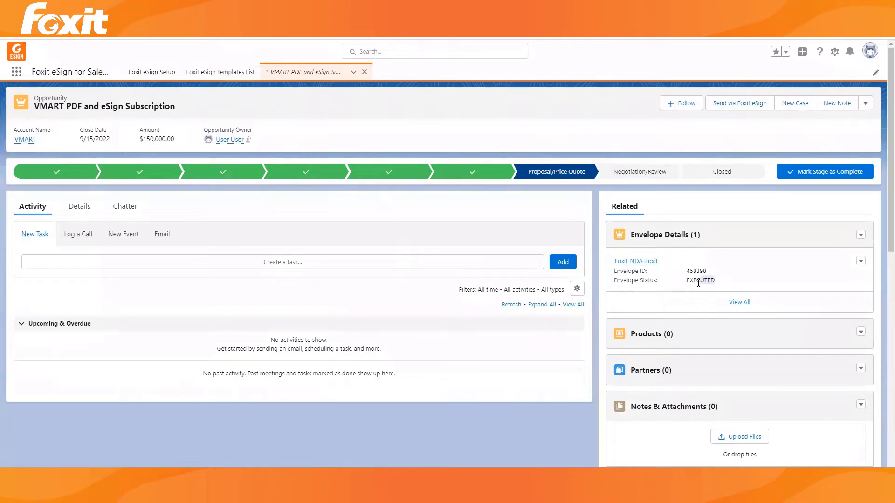
pyautogui.click(645, 265)
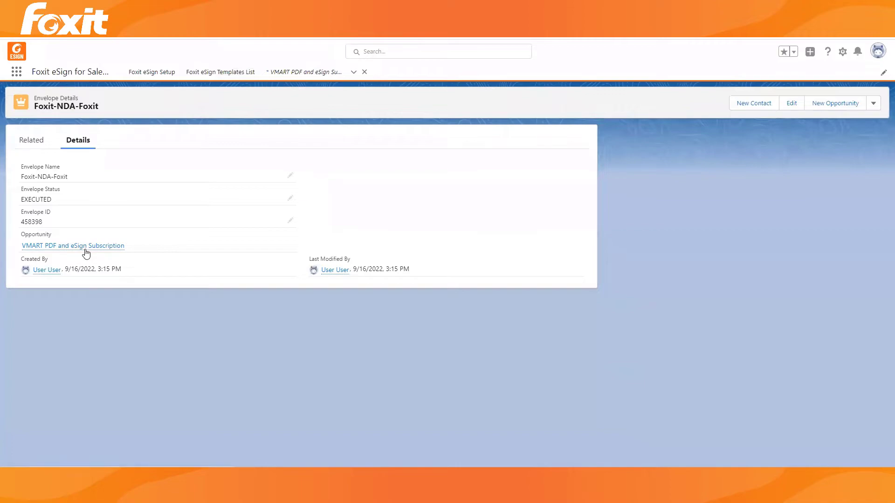
pyautogui.moveTo(87, 253)
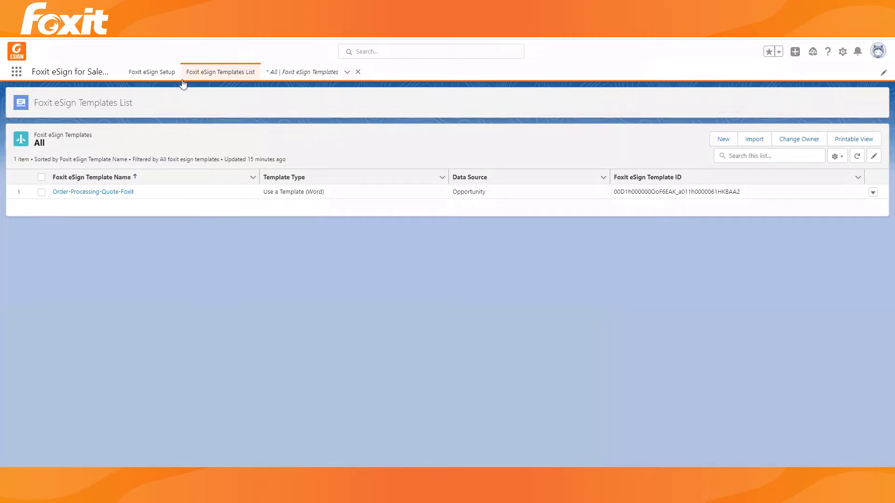
# - Create a new eSign template with the Use a Word Template workflow and name it Quote
pyautogui.click(723, 140)
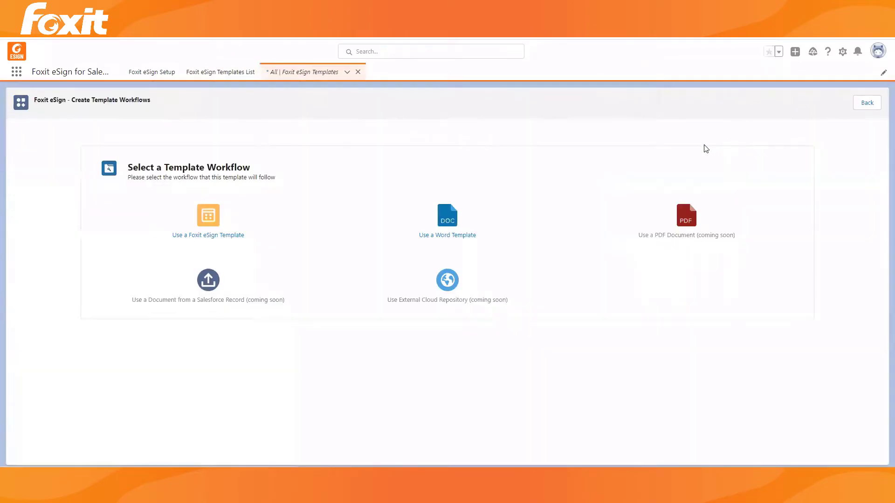
pyautogui.click(456, 235)
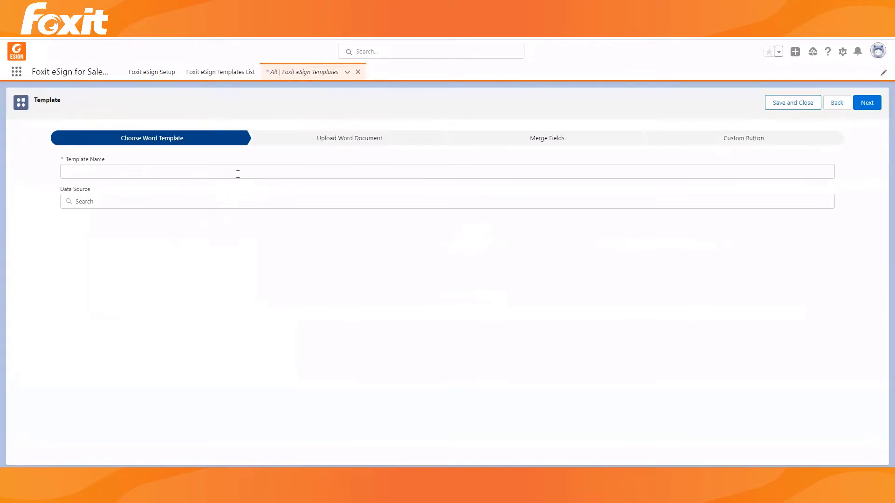
pyautogui.click(238, 175)
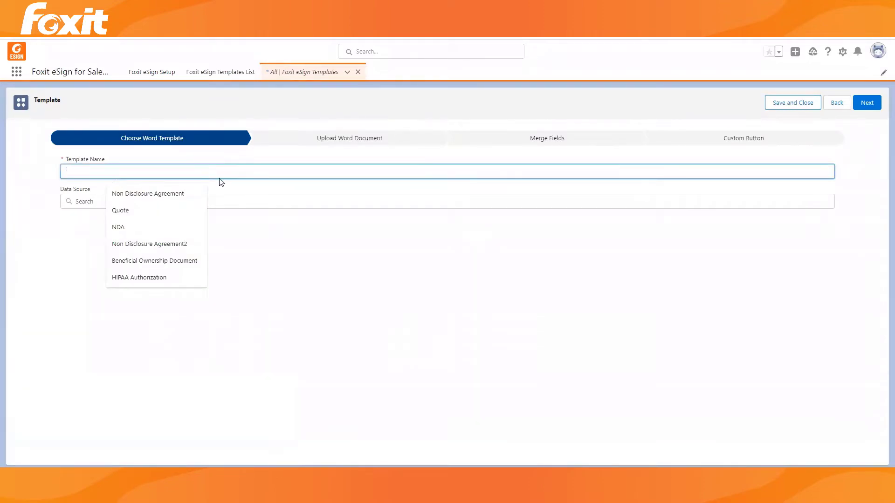
pyautogui.click(174, 210)
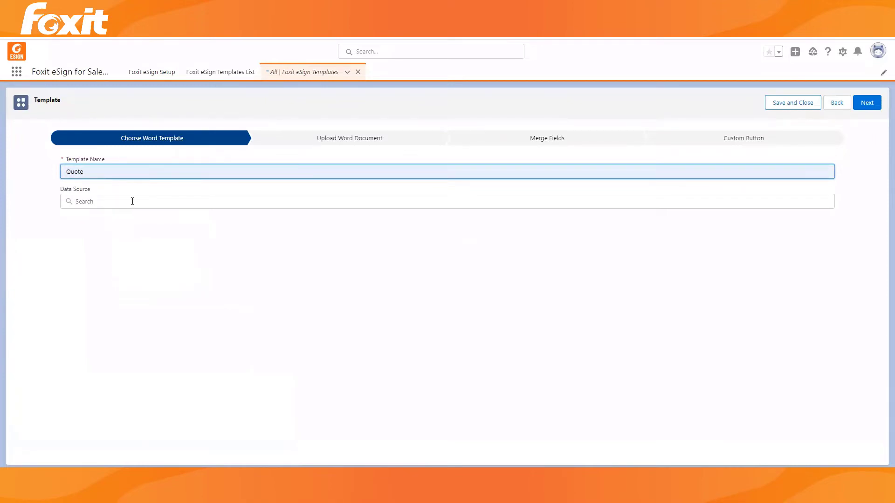
pyautogui.click(132, 202)
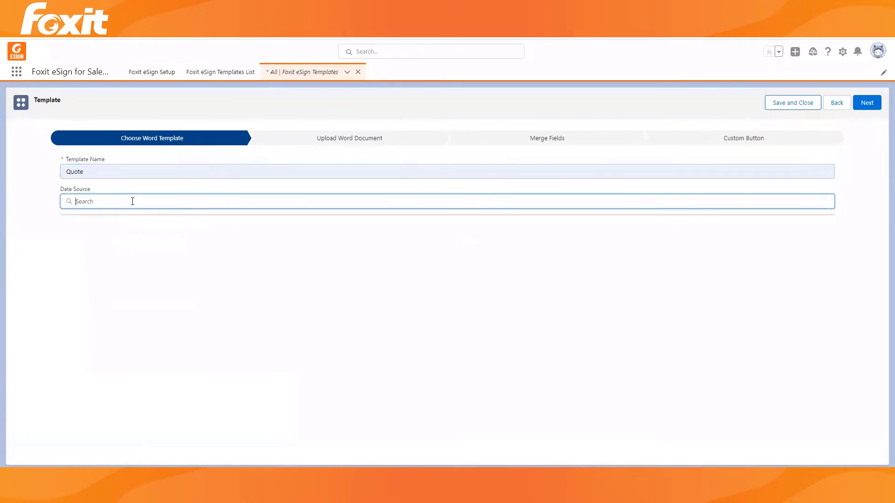
pyautogui.write('Op')
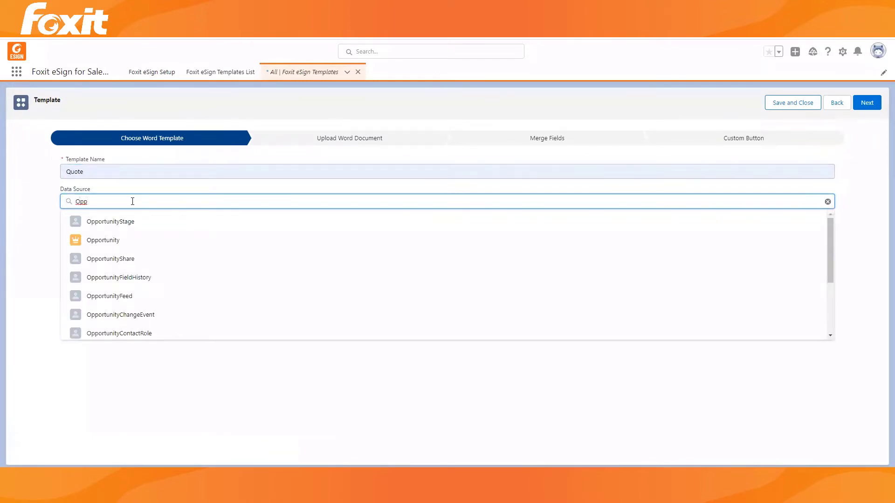
pyautogui.write('p')
pyautogui.press('BackSpace')
pyautogui.press('BackSpace')
pyautogui.press('BackSpace')
# - Set the template's data source to the Quote object and continue to the Word document upload stage
pyautogui.write('O')
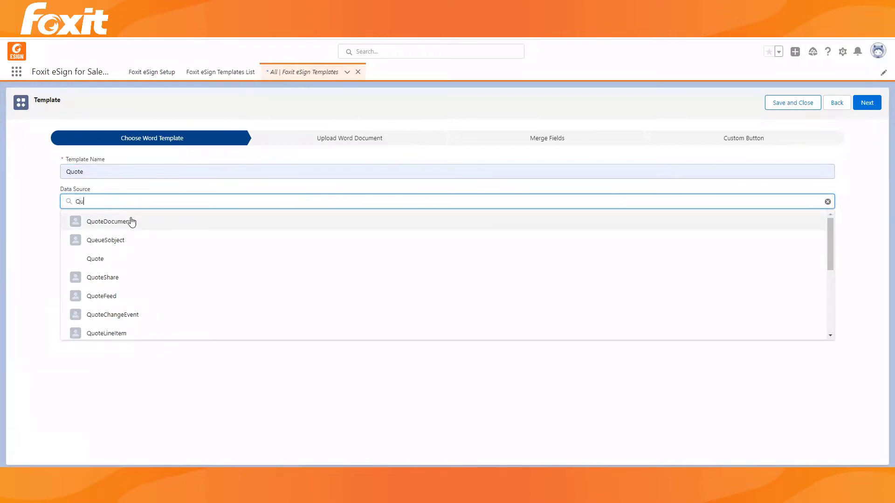
pyautogui.click(114, 258)
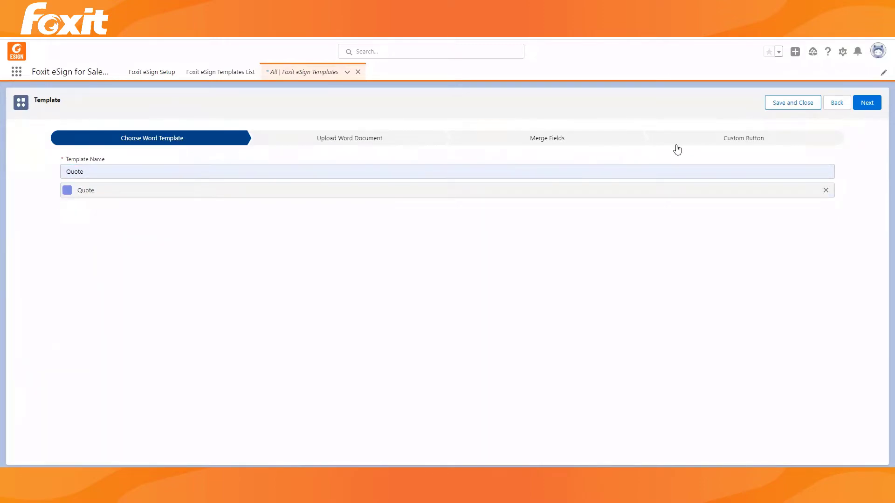
pyautogui.click(868, 107)
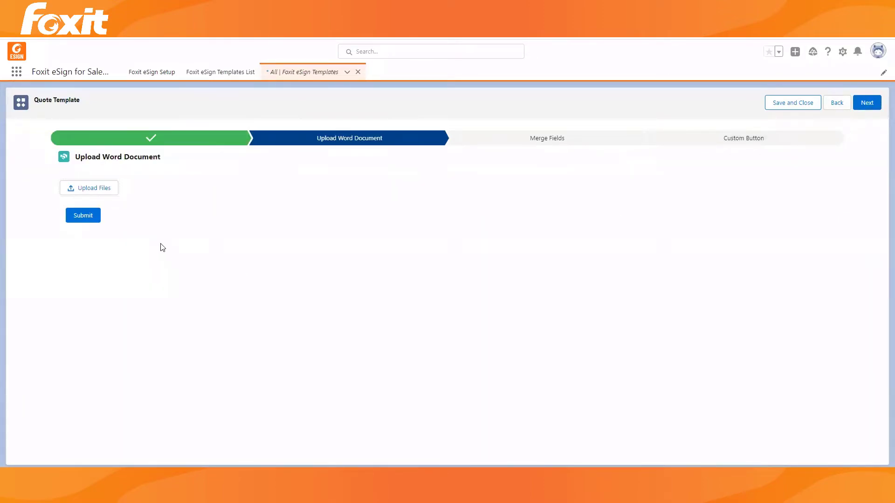
# - Upload the Word document Order-Processing-Quote-Foxit v1.docx to the Quote template and submit it
pyautogui.click(107, 189)
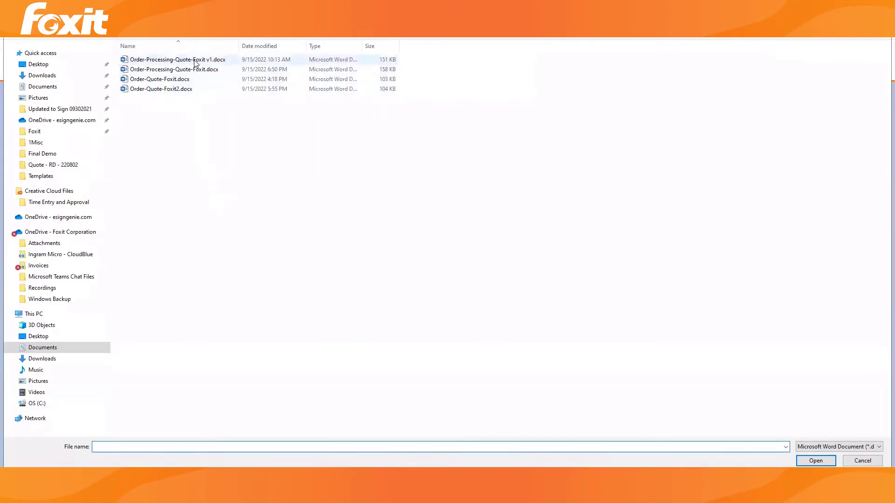
pyautogui.click(195, 62)
pyautogui.click(816, 461)
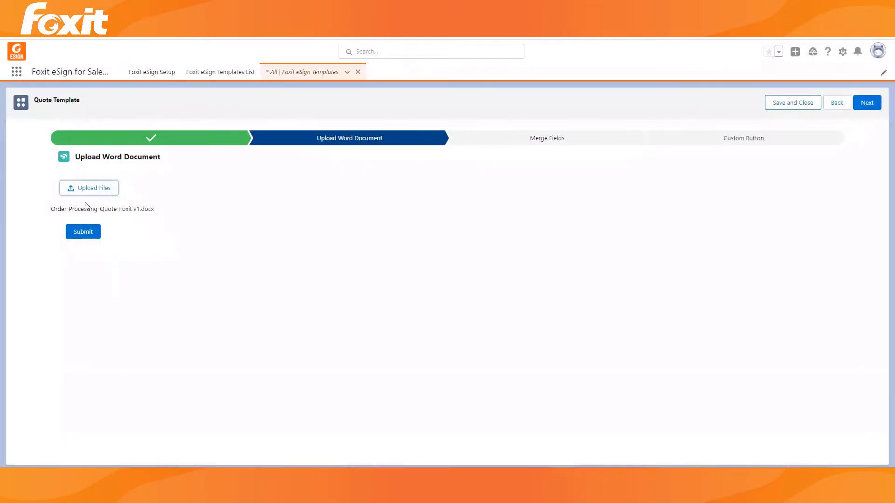
pyautogui.click(83, 233)
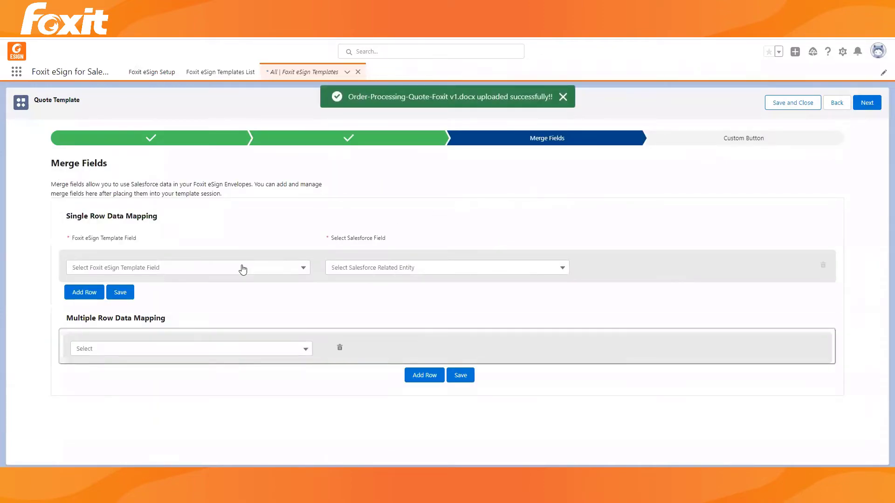
# - Check the Word document's placeholders and map the QuoteNumber template field to Quote ID > Quote Name in the single row mapping
pyautogui.click(243, 272)
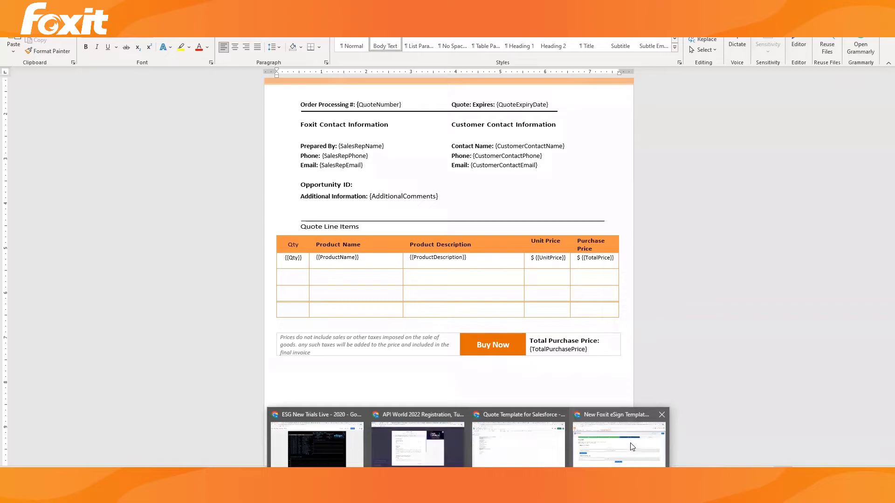
pyautogui.click(612, 441)
pyautogui.click(208, 270)
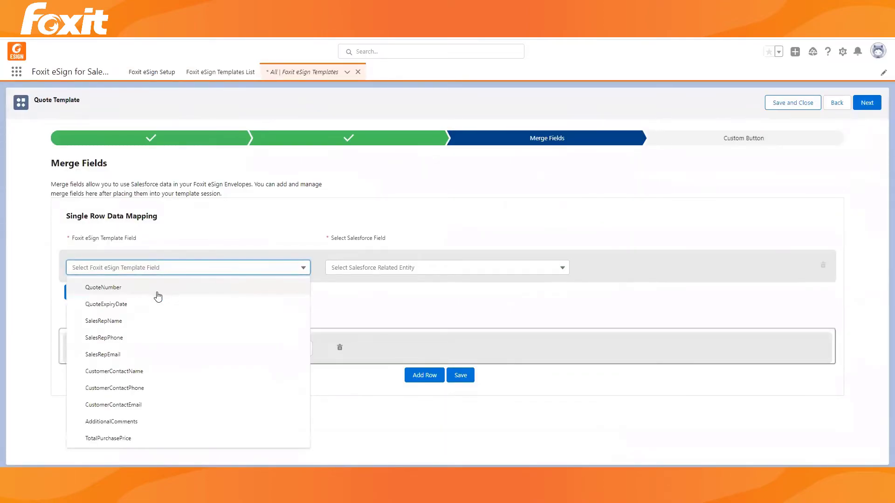
pyautogui.click(145, 288)
pyautogui.click(418, 271)
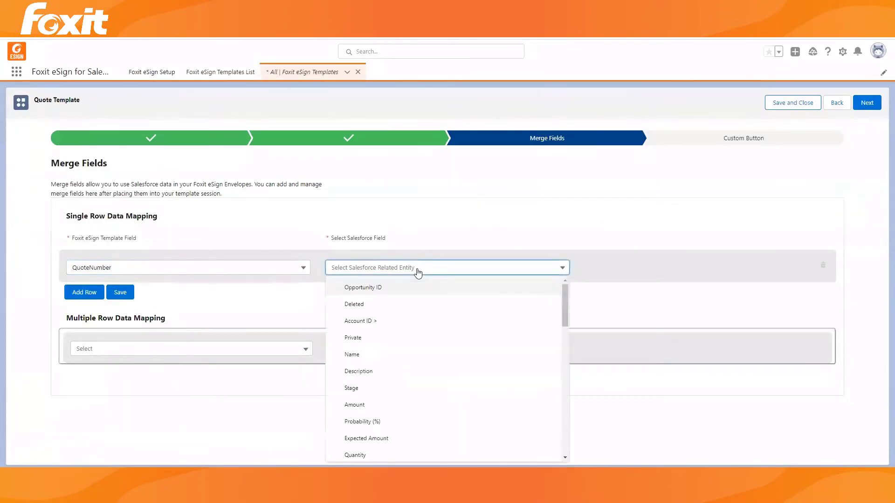
pyautogui.scroll(-3, 434, 373)
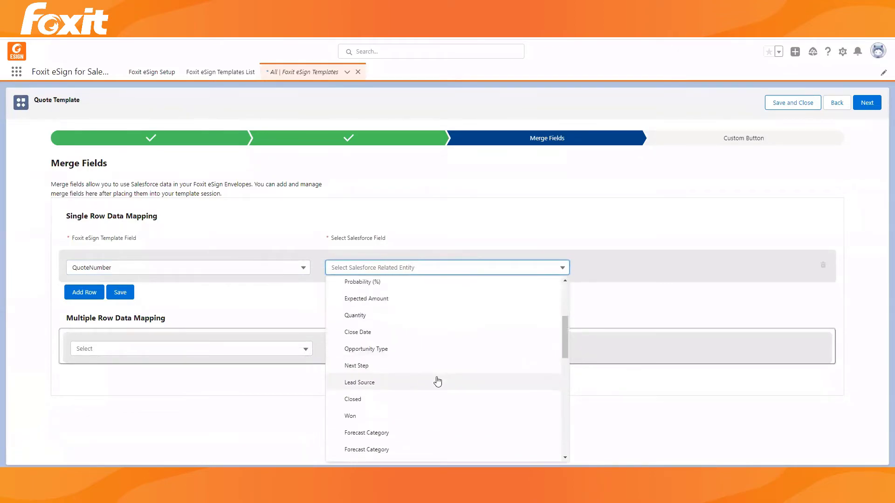
pyautogui.scroll(-4, 444, 389)
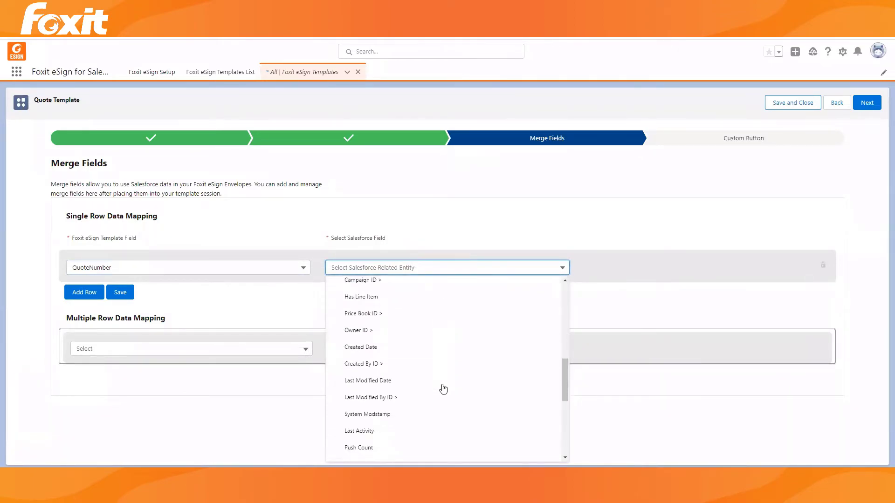
pyautogui.scroll(-5, 444, 389)
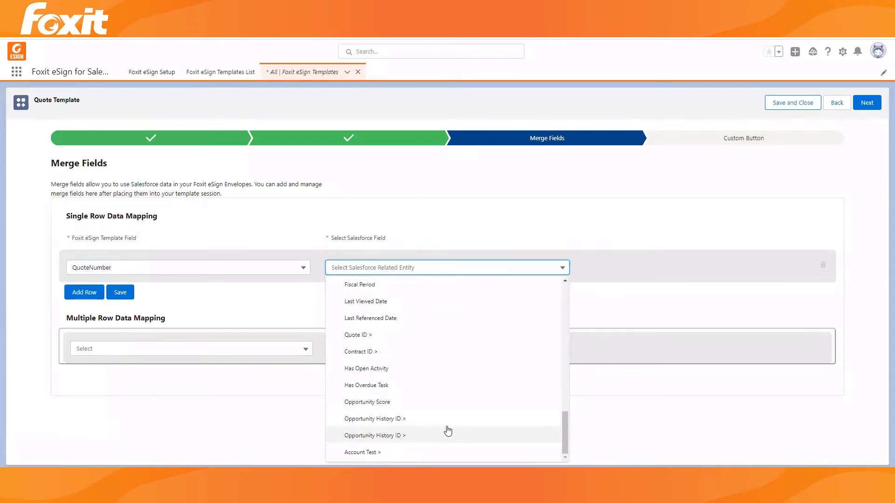
pyautogui.click(424, 336)
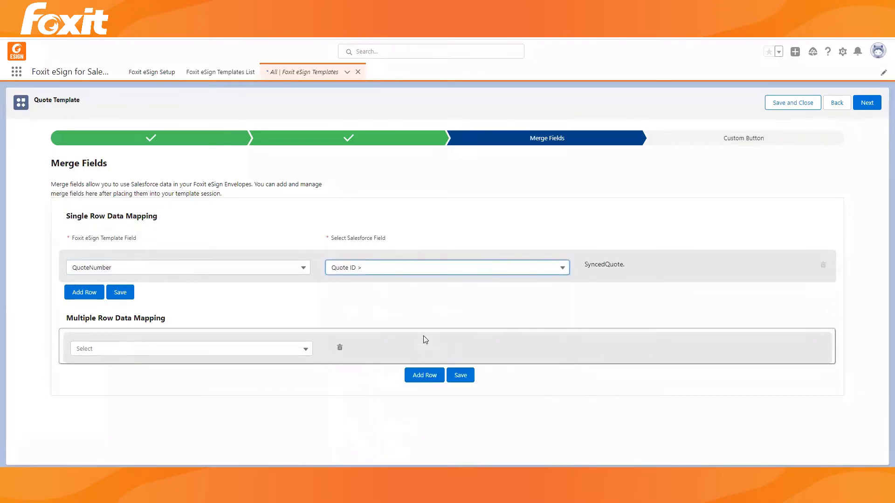
pyautogui.click(536, 274)
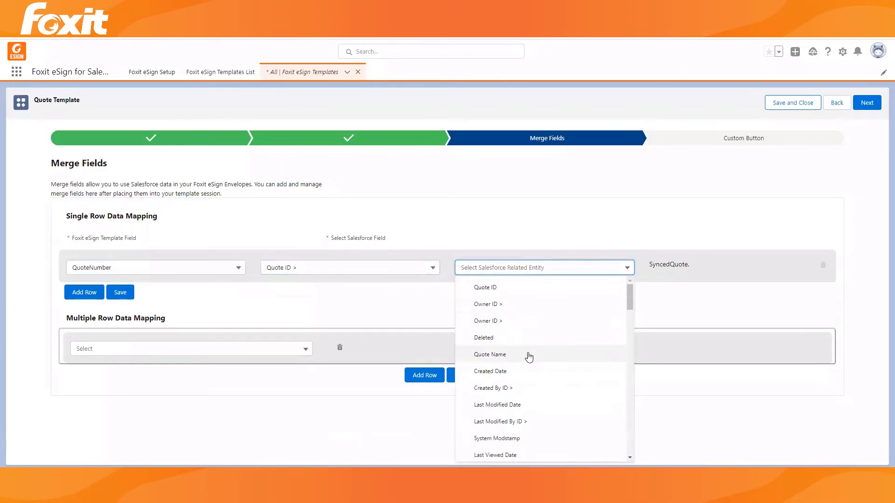
pyautogui.click(529, 356)
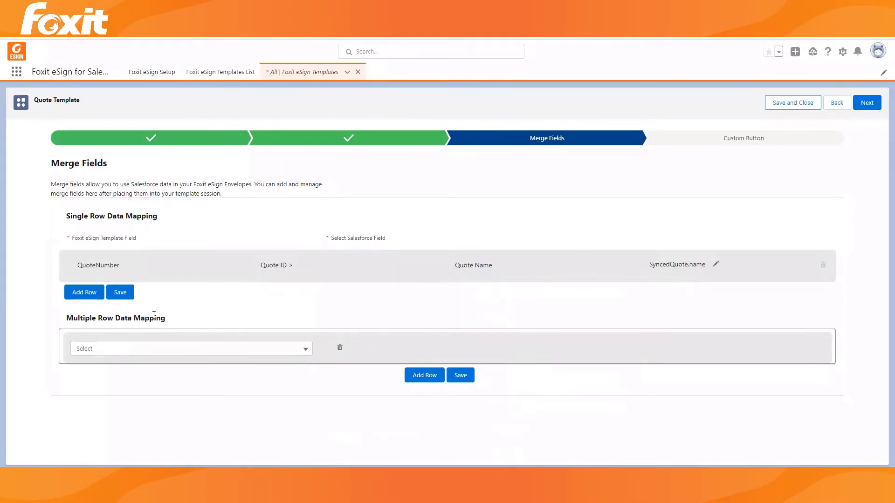
# - Add a second single row mapping that links the QuoteExpiryDate template field to Quote ID > Expiration Date
pyautogui.click(88, 293)
pyautogui.click(99, 305)
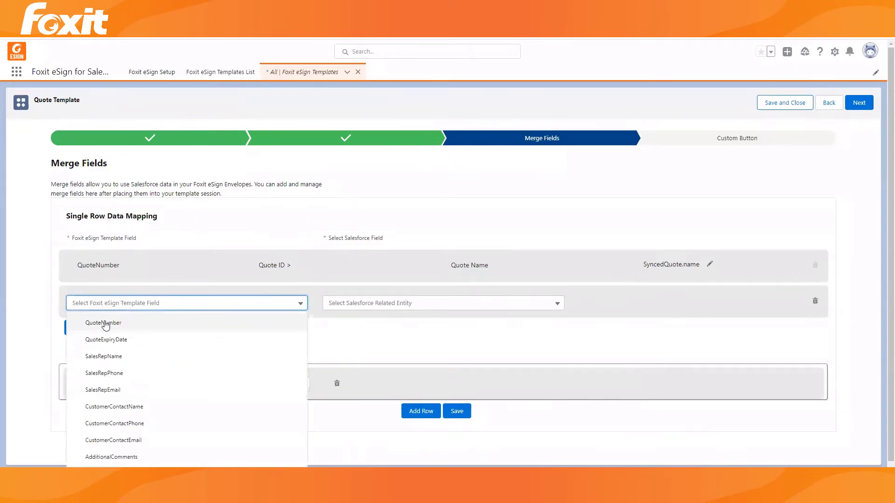
pyautogui.click(107, 340)
pyautogui.click(421, 305)
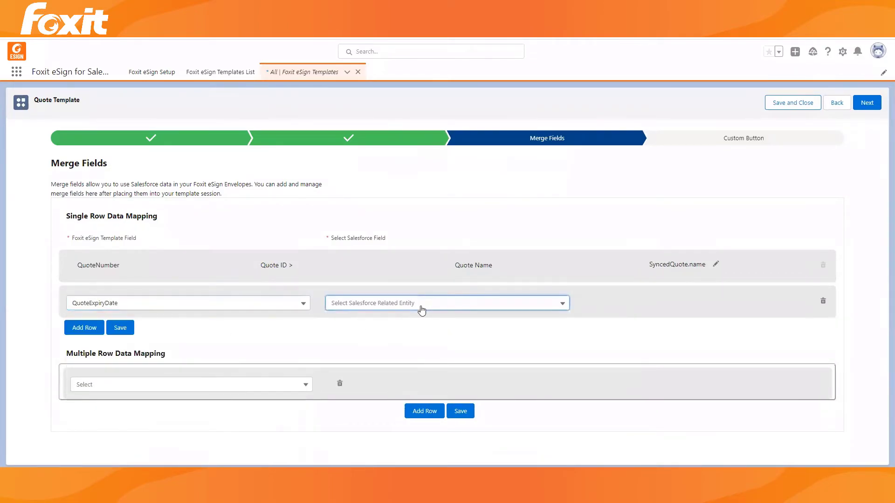
pyautogui.scroll(-3, 457, 382)
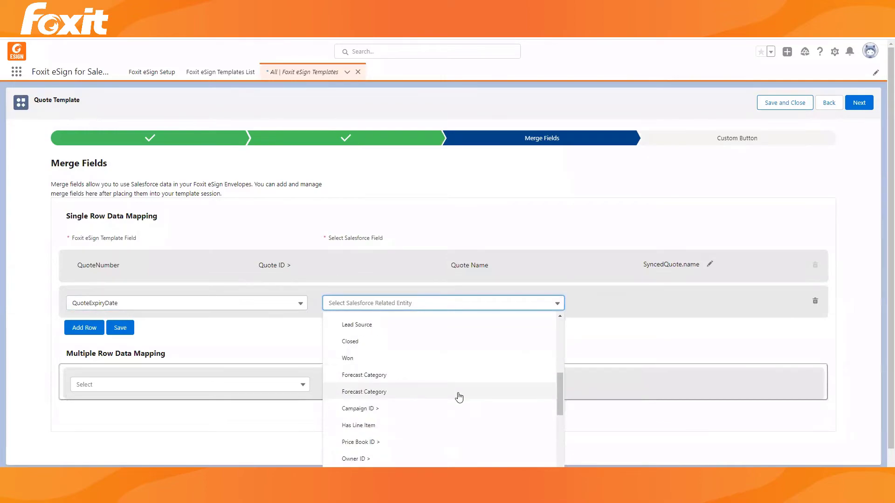
pyautogui.scroll(-3, 457, 397)
pyautogui.scroll(-2, 437, 410)
pyautogui.scroll(-2, 438, 410)
pyautogui.click(392, 372)
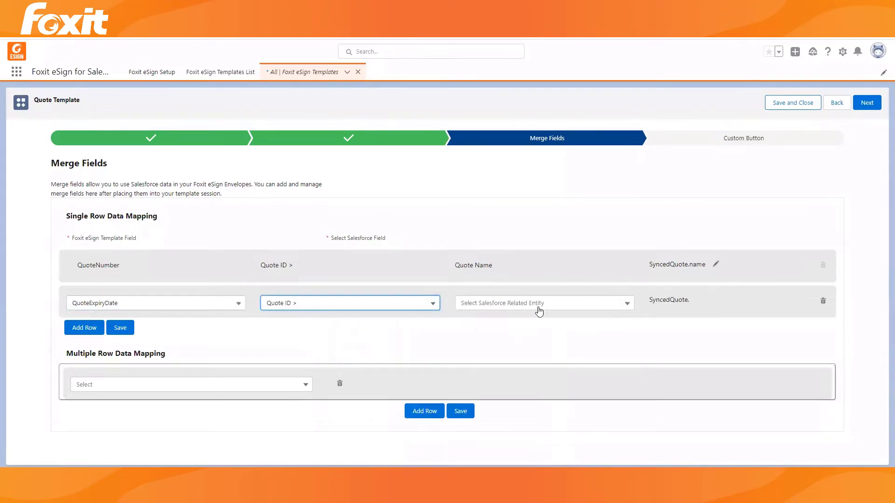
pyautogui.click(579, 305)
pyautogui.scroll(-2, 543, 352)
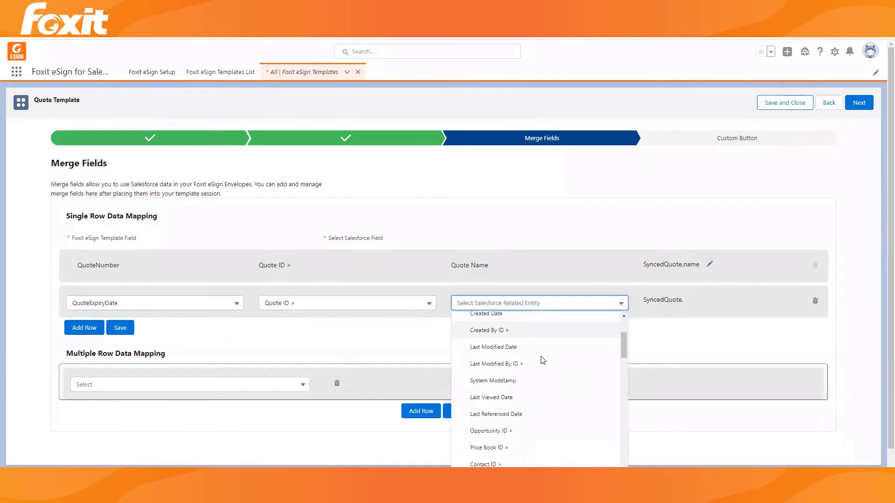
pyautogui.scroll(-1, 533, 382)
pyautogui.scroll(-1, 534, 386)
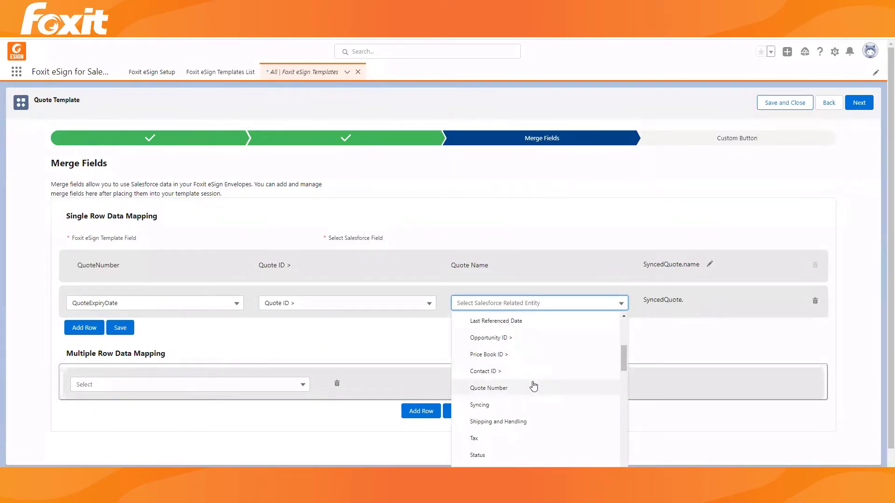
pyautogui.scroll(-1, 534, 386)
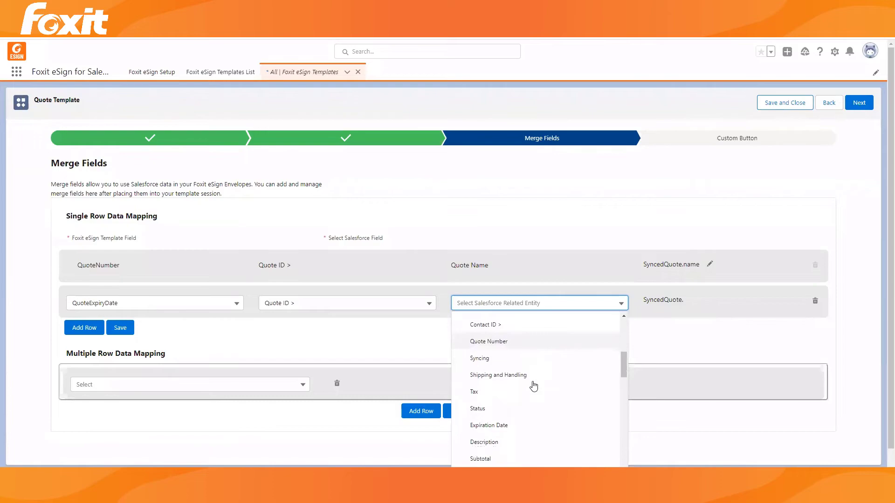
pyautogui.click(524, 422)
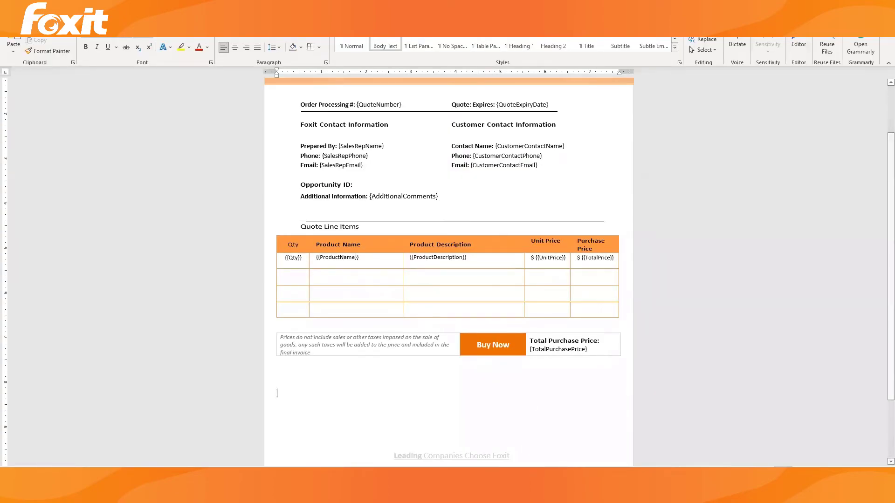
# - Return from the Word document to the template setup and choose OpportunityLineItems as the multiple row mapping's related object
pyautogui.moveTo(468, 484)
pyautogui.click(604, 456)
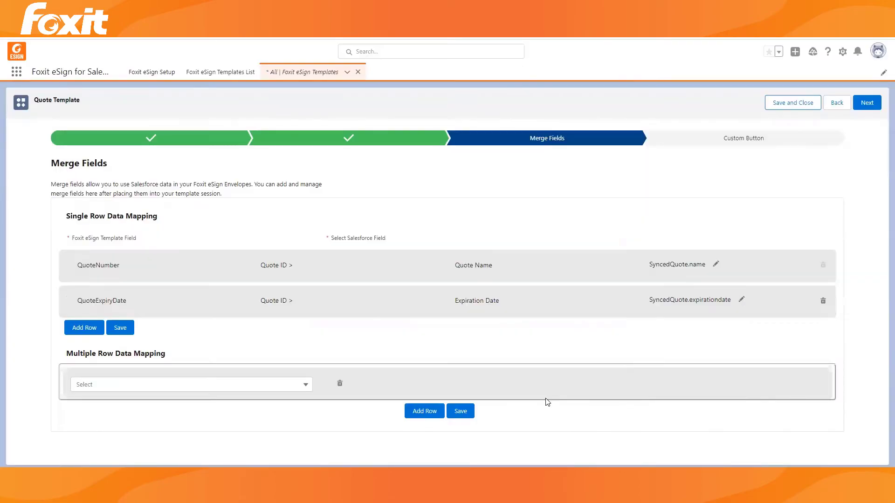
pyautogui.click(126, 386)
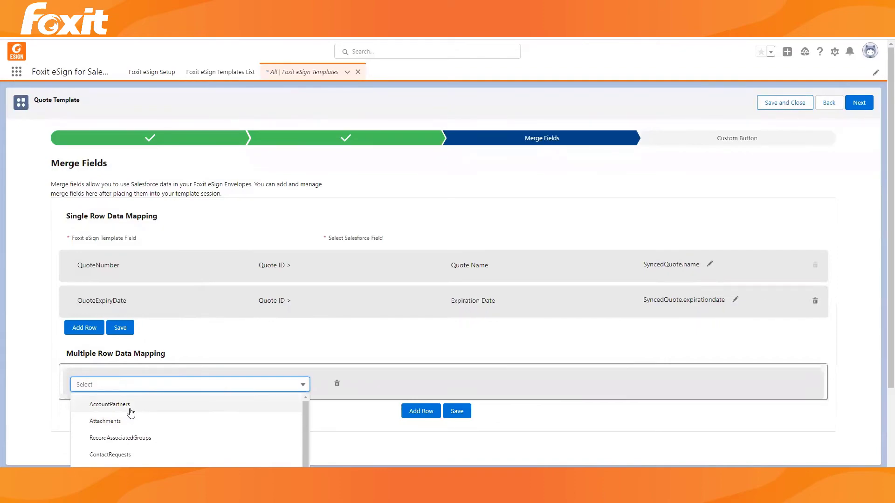
pyautogui.scroll(-5, 133, 413)
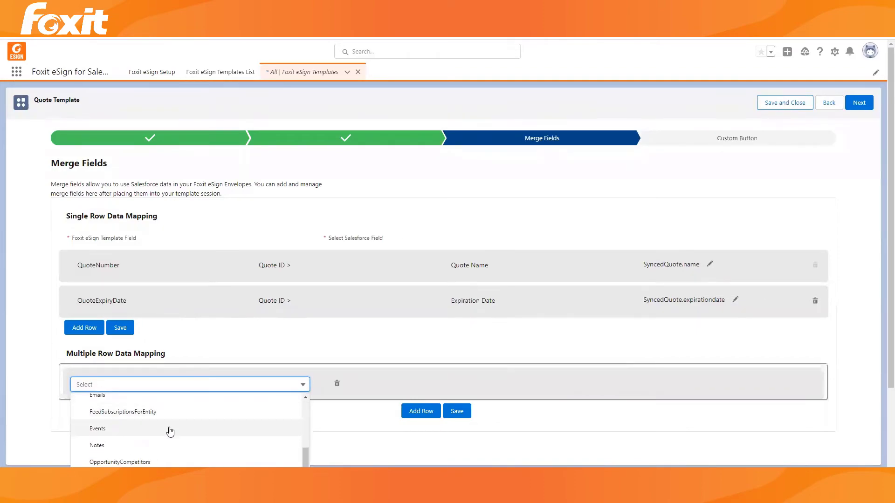
pyautogui.scroll(-2, 170, 432)
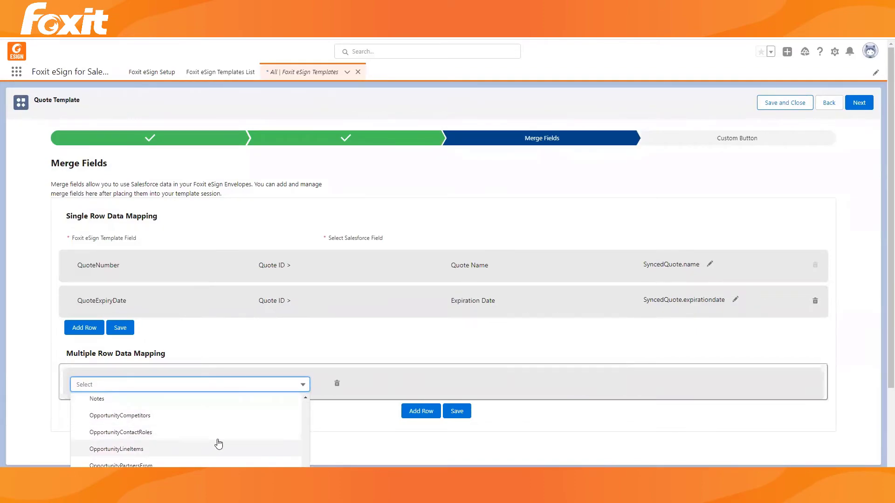
pyautogui.scroll(2, 191, 447)
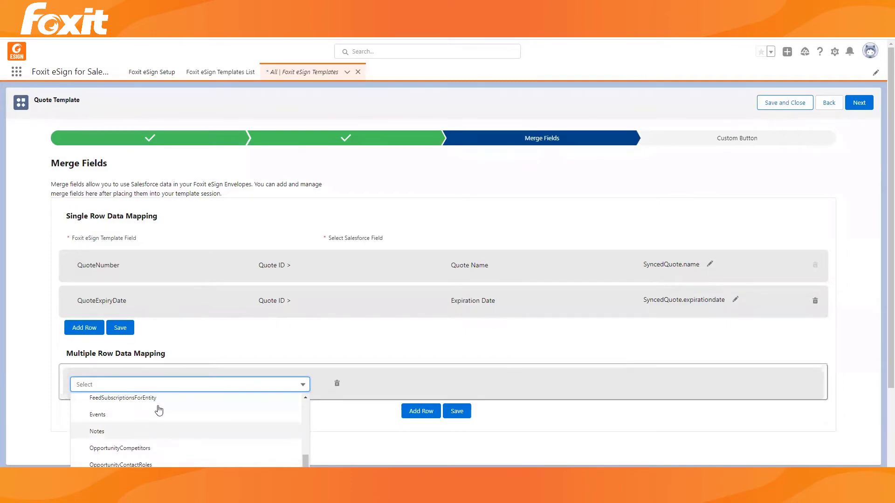
pyautogui.scroll(-3, 166, 413)
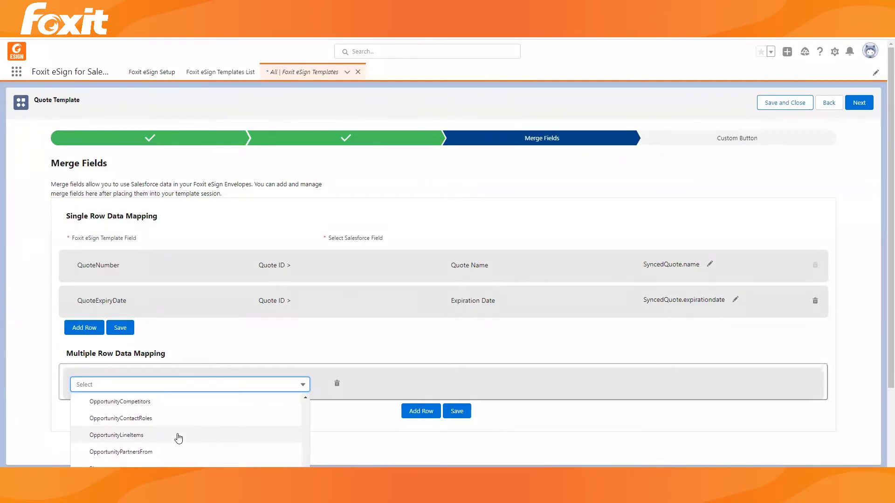
pyautogui.click(178, 438)
pyautogui.scroll(-2, 298, 411)
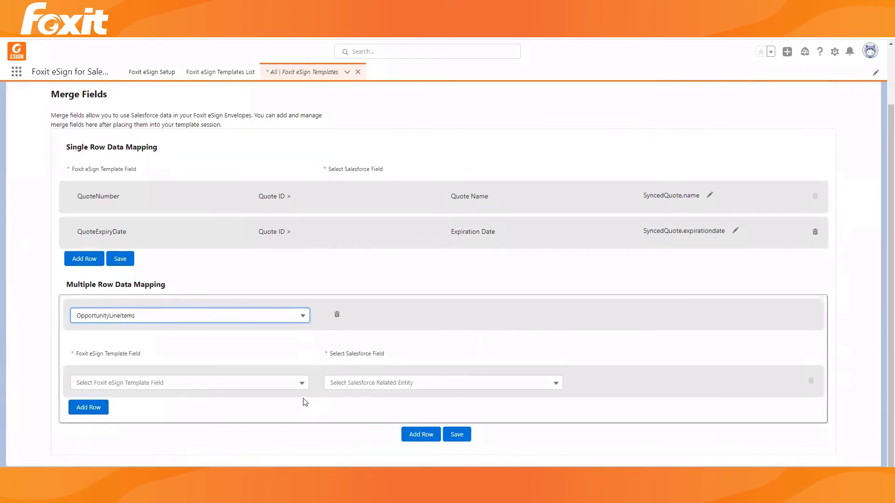
# - Map the Qty template field to the Quantity field of OpportunityLineItems in the multiple row mapping and save it
pyautogui.click(292, 388)
pyautogui.click(172, 401)
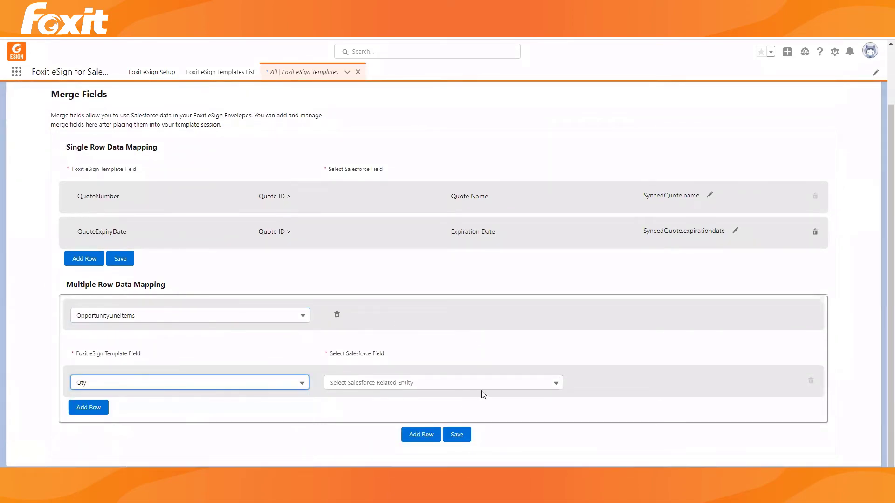
pyautogui.click(483, 390)
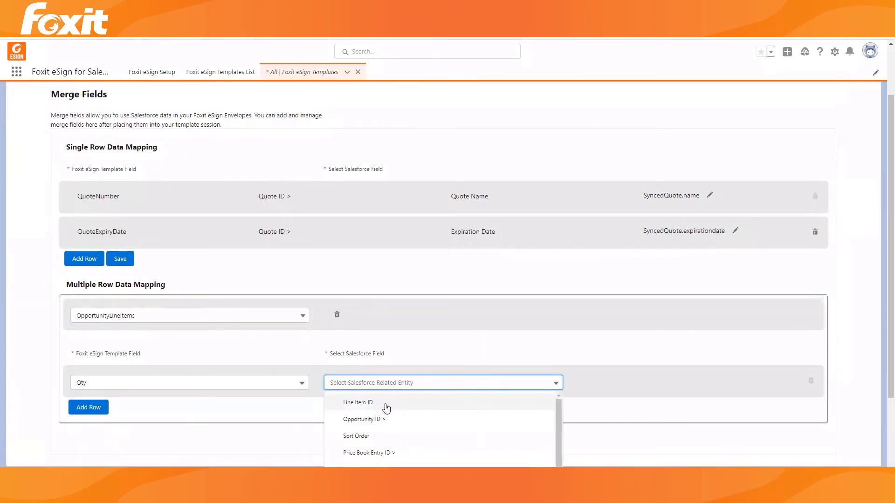
pyautogui.scroll(-3, 381, 426)
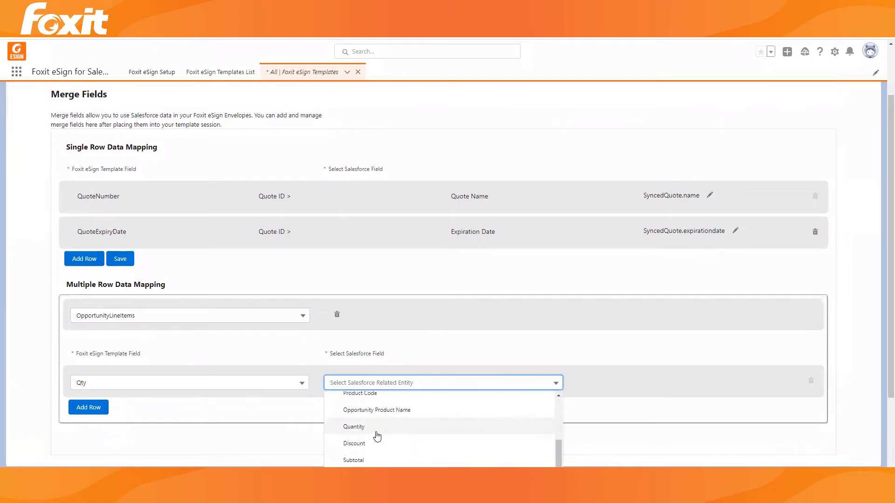
pyautogui.click(377, 430)
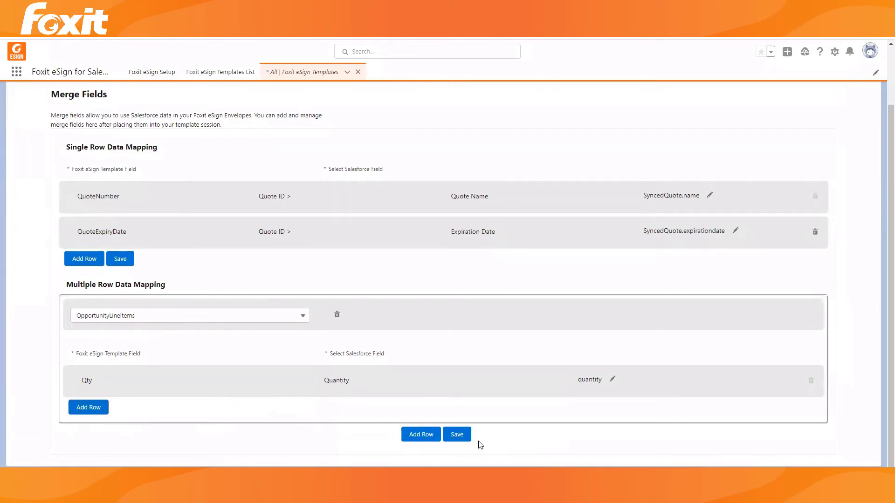
pyautogui.click(458, 435)
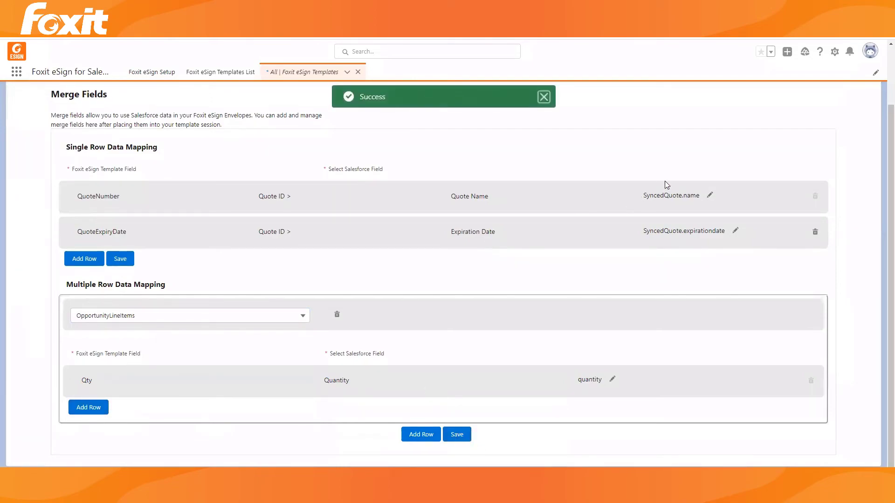
# - Submit the merge fields stage and the custom button stage to complete the Quote template's setup
pyautogui.scroll(2, 723, 167)
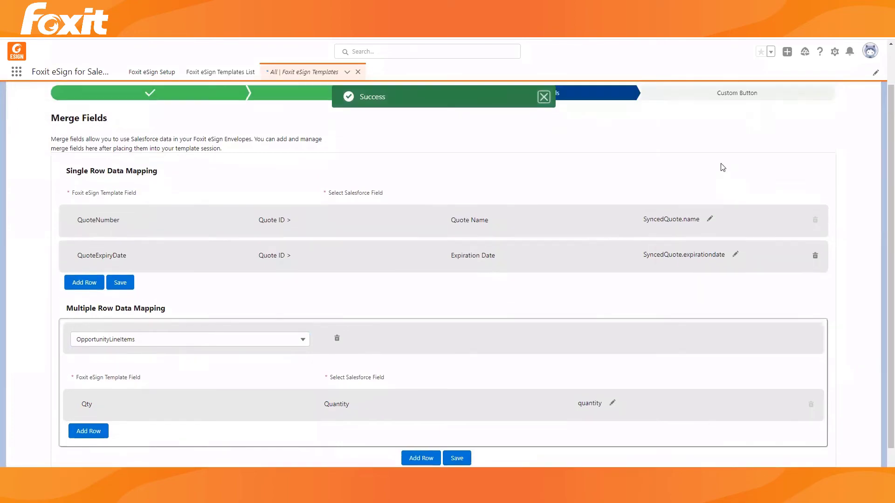
pyautogui.click(860, 106)
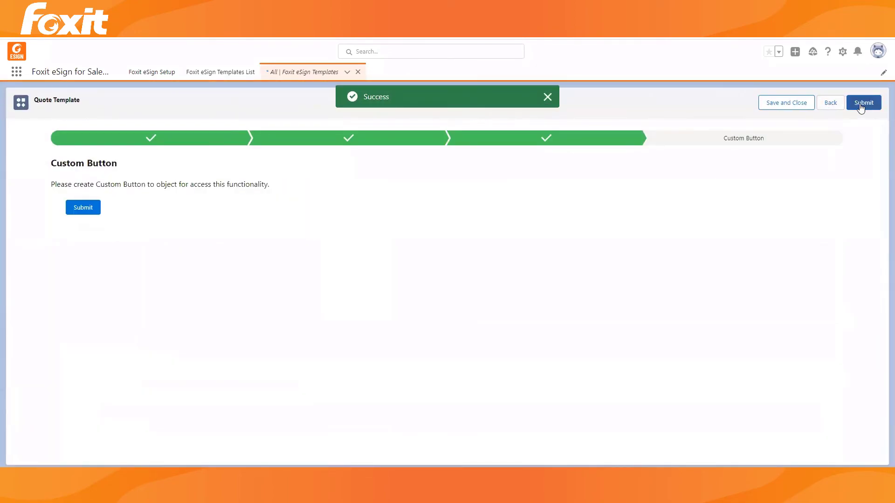
pyautogui.click(860, 105)
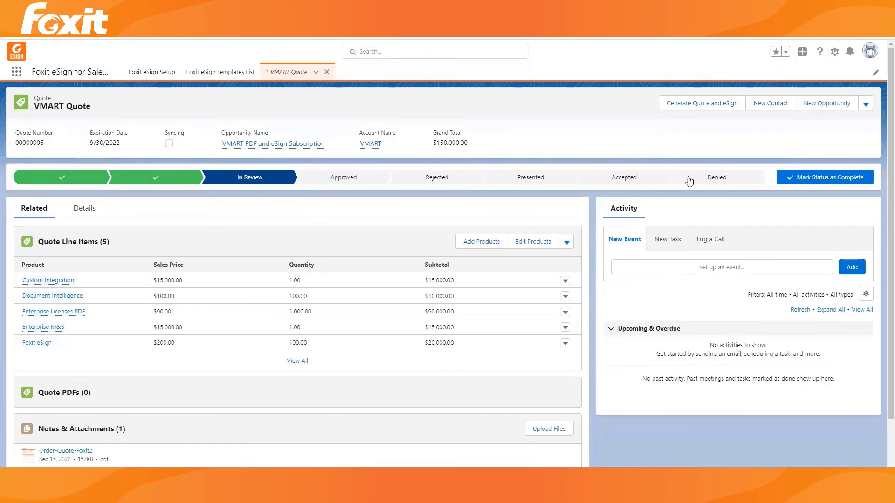
# - Generate the VMART Quote for eSign and accept the preset signer to continue to document preparation
pyautogui.click(676, 105)
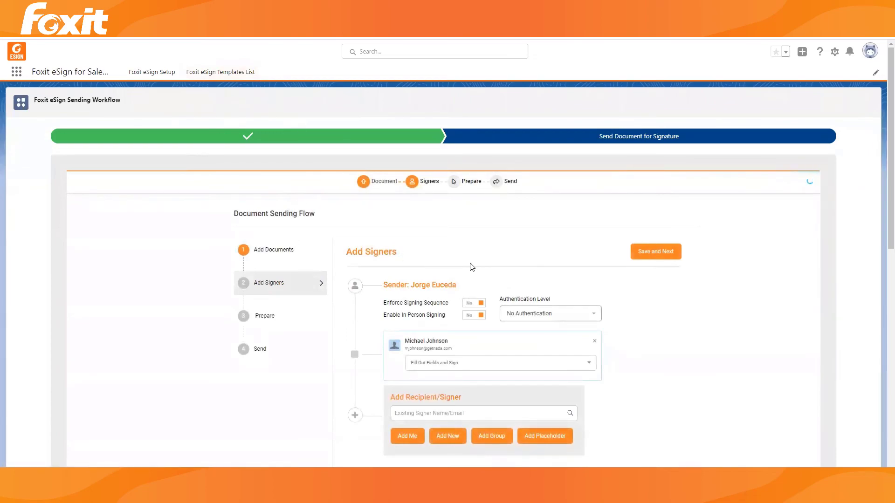
pyautogui.scroll(-3, 463, 265)
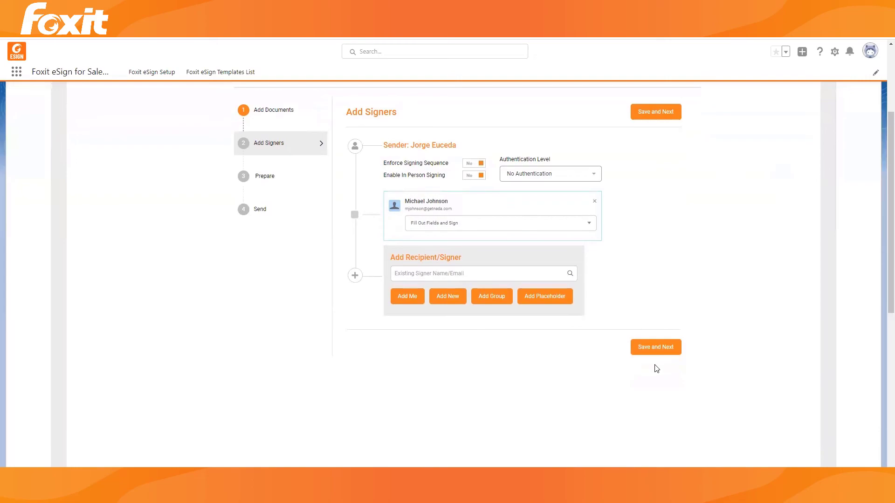
pyautogui.click(661, 353)
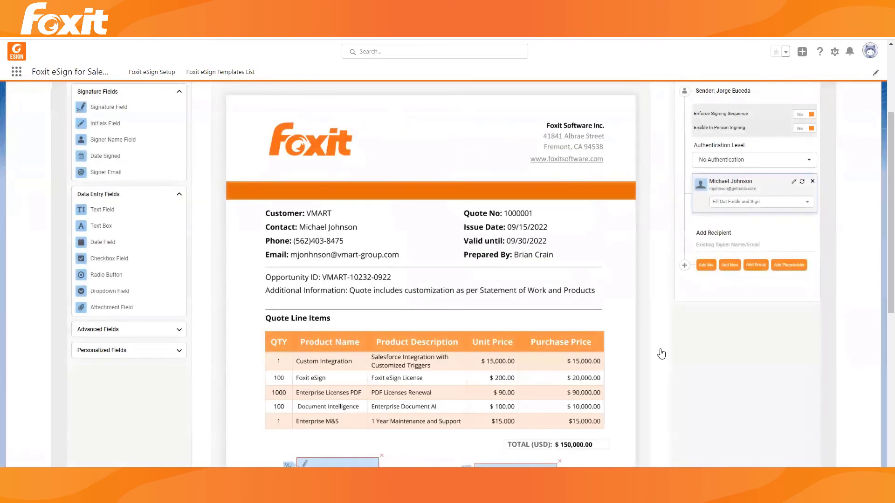
# - Review the generated quote's customer details, line items and signature fields, and send it to the signer with the default invitation email
pyautogui.scroll(-2, 617, 286)
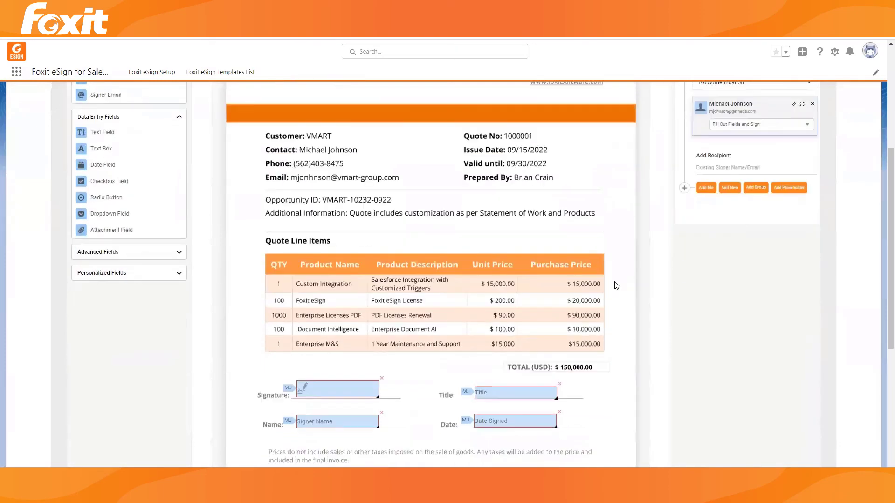
pyautogui.scroll(-2, 617, 286)
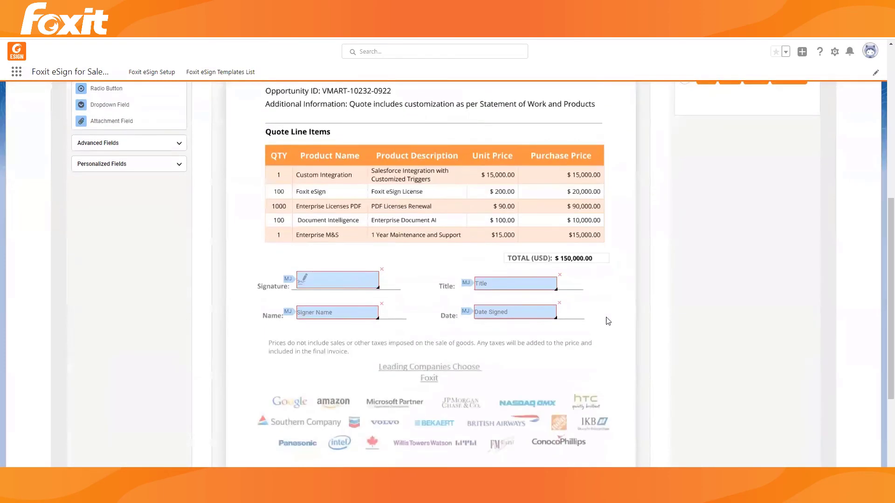
pyautogui.scroll(3, 610, 303)
pyautogui.scroll(2, 461, 154)
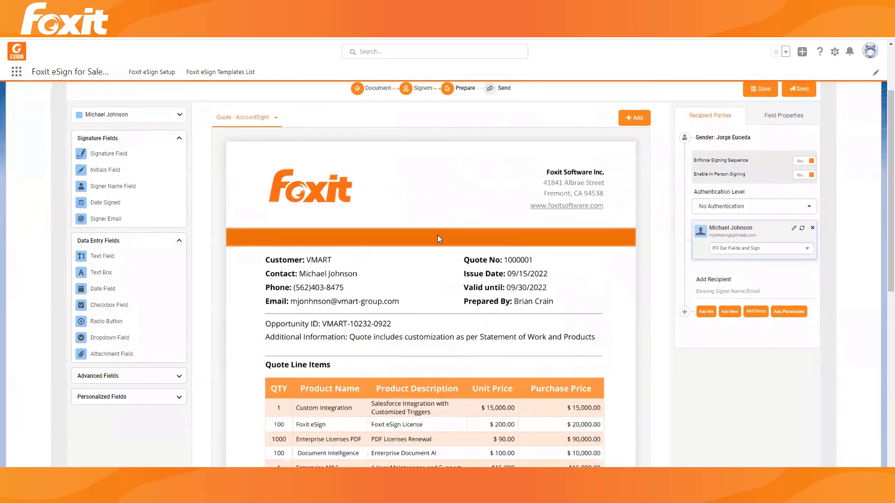
pyautogui.scroll(-5, 435, 293)
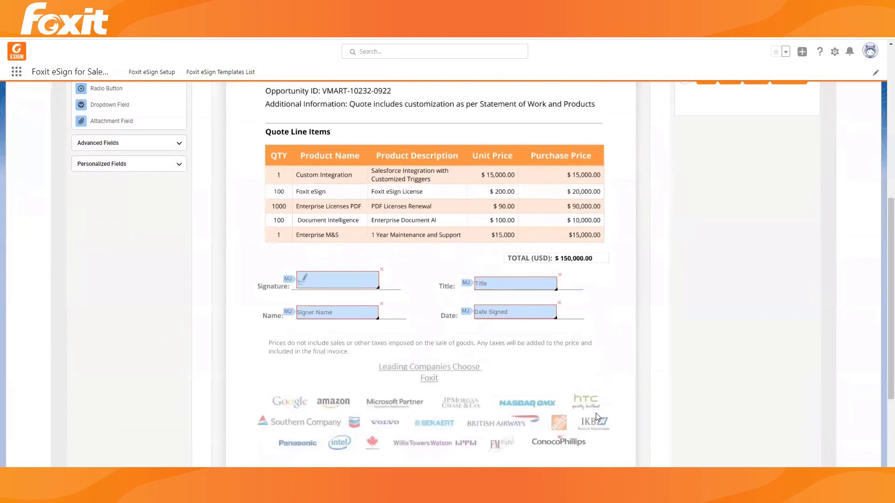
pyautogui.scroll(3, 632, 325)
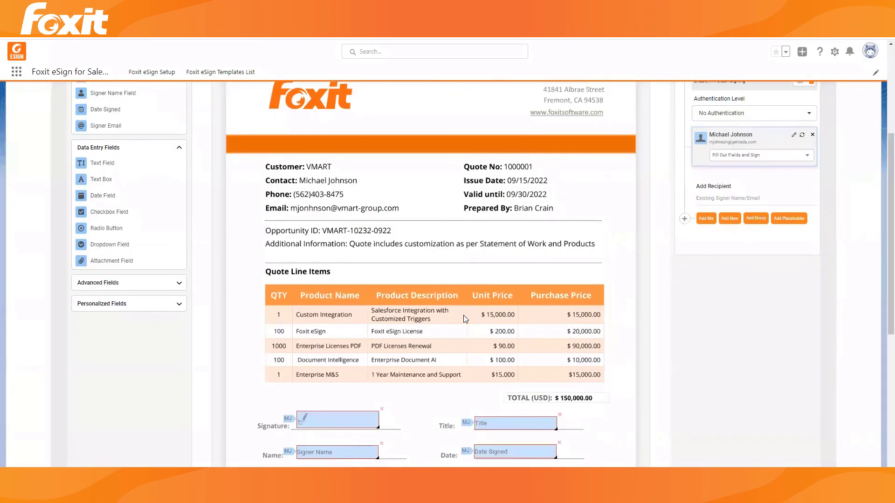
pyautogui.scroll(3, 462, 366)
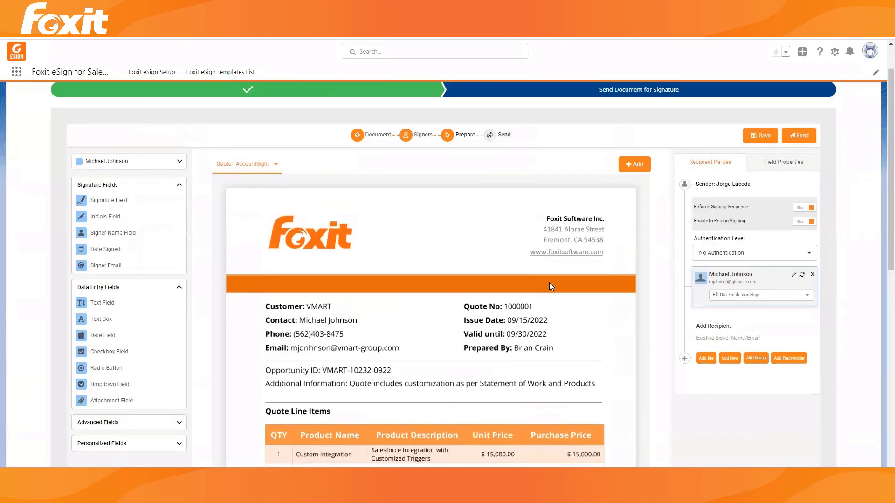
pyautogui.click(799, 136)
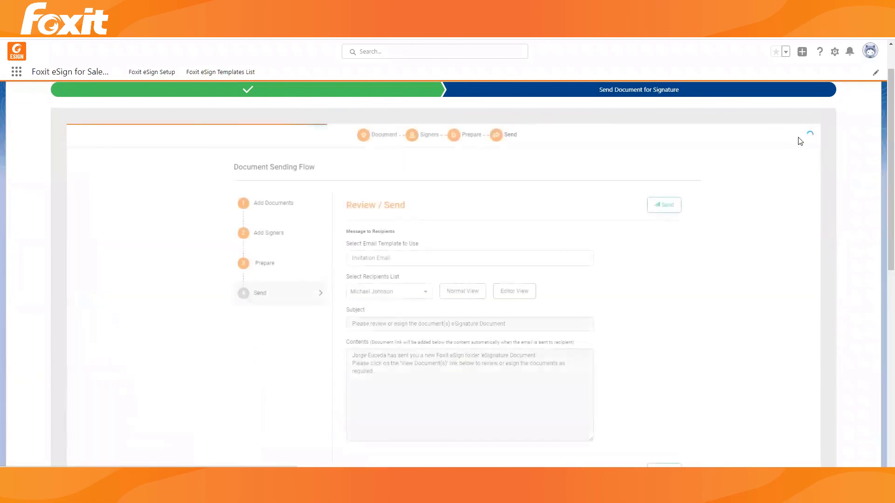
pyautogui.click(668, 206)
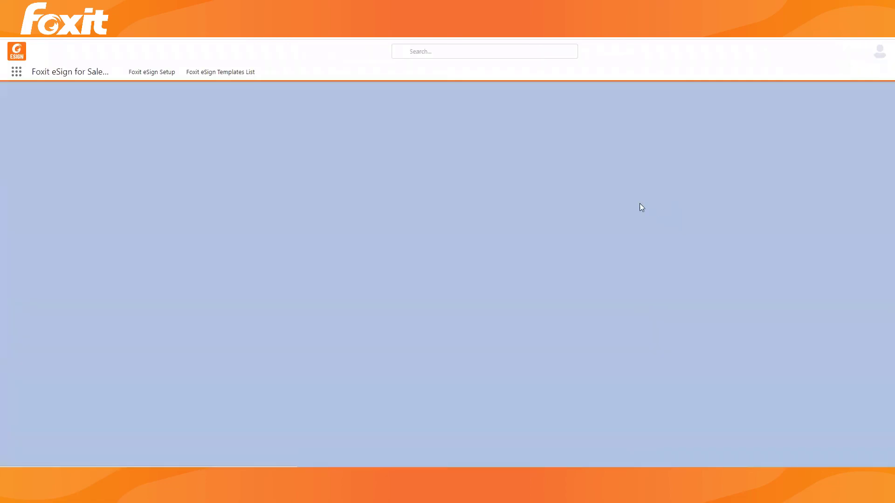